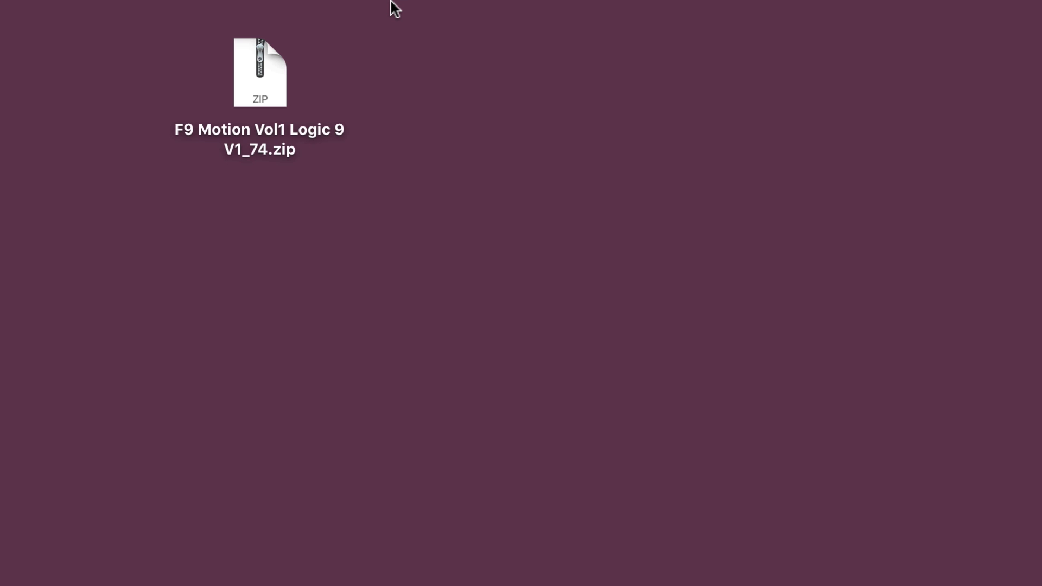
Extract the archive "F9 Motion Vol1 Logic 9 V1_74.zip" on the desktop with Archive Utility.
{"action": "right_click", "coordinate": [270, 82]}
{"action": "mouse_move", "coordinate": [347, 115]}
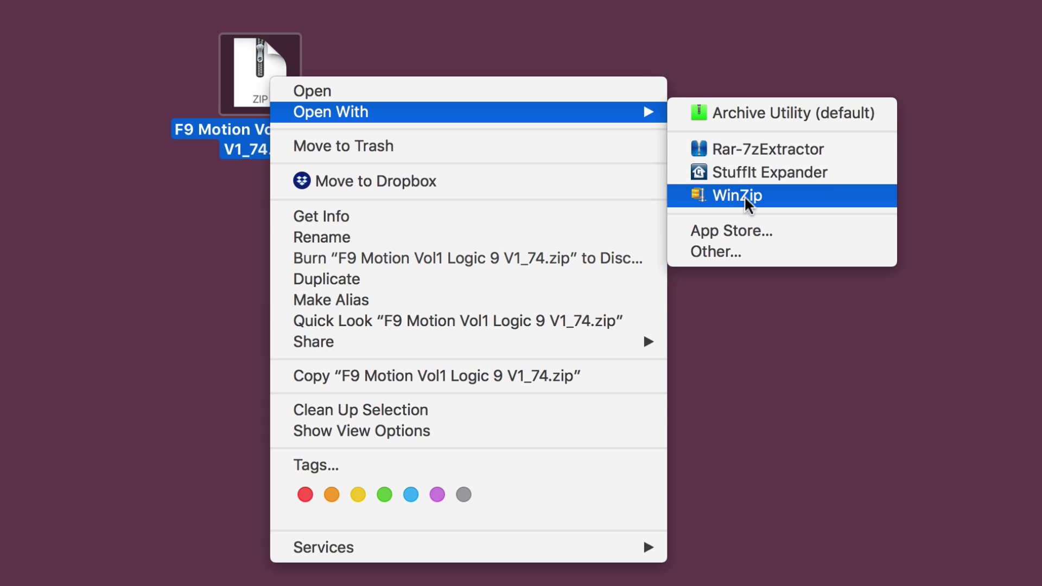
{"action": "left_click", "coordinate": [754, 114]}
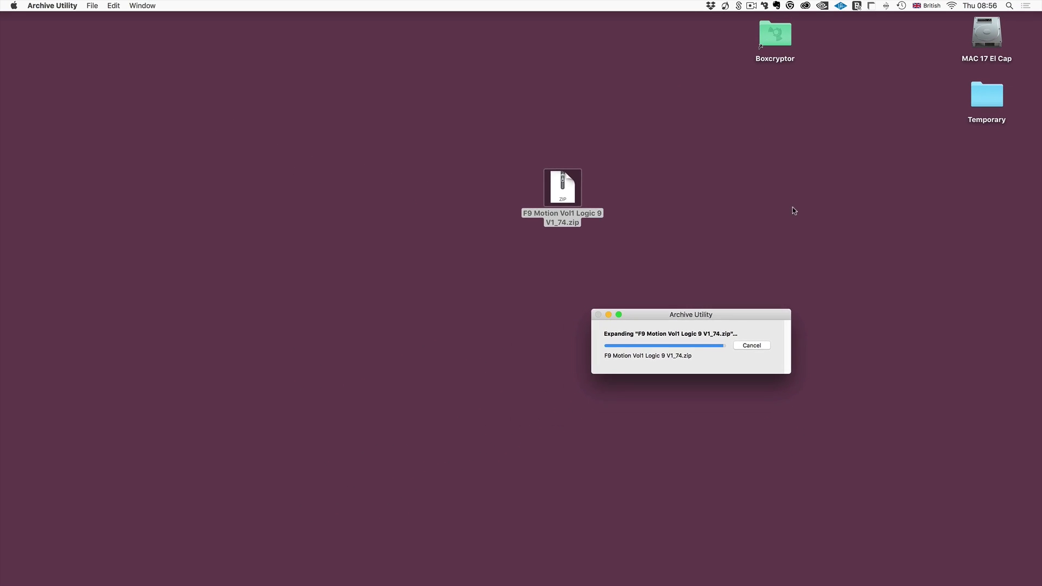
Open the extracted F9 Motion Vol1 Logic 9 V1_74 folder and place its window in the desktop's upper corner.
{"action": "left_click", "coordinate": [653, 204]}
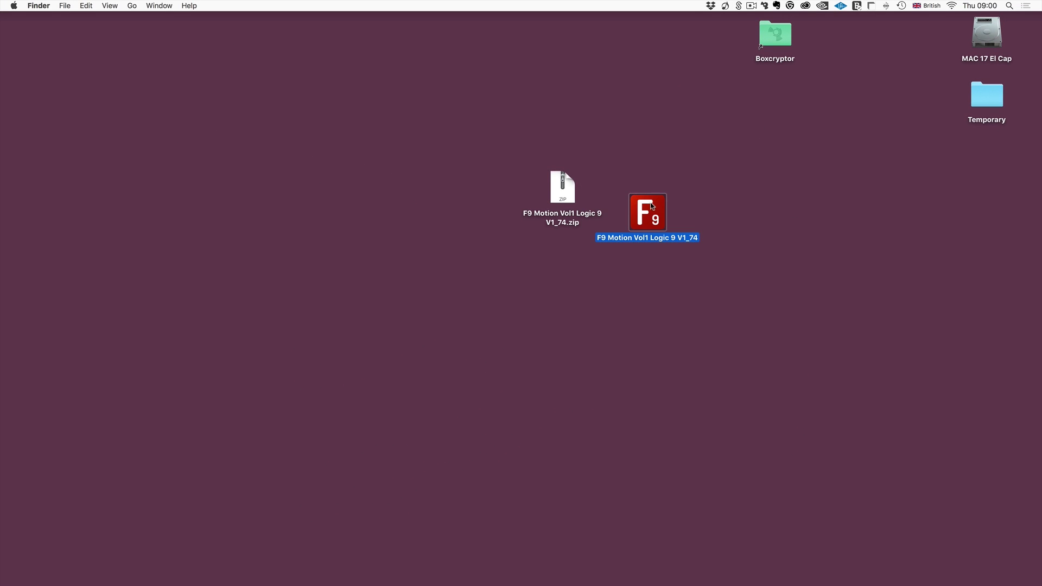
{"action": "double_click", "coordinate": [650, 211]}
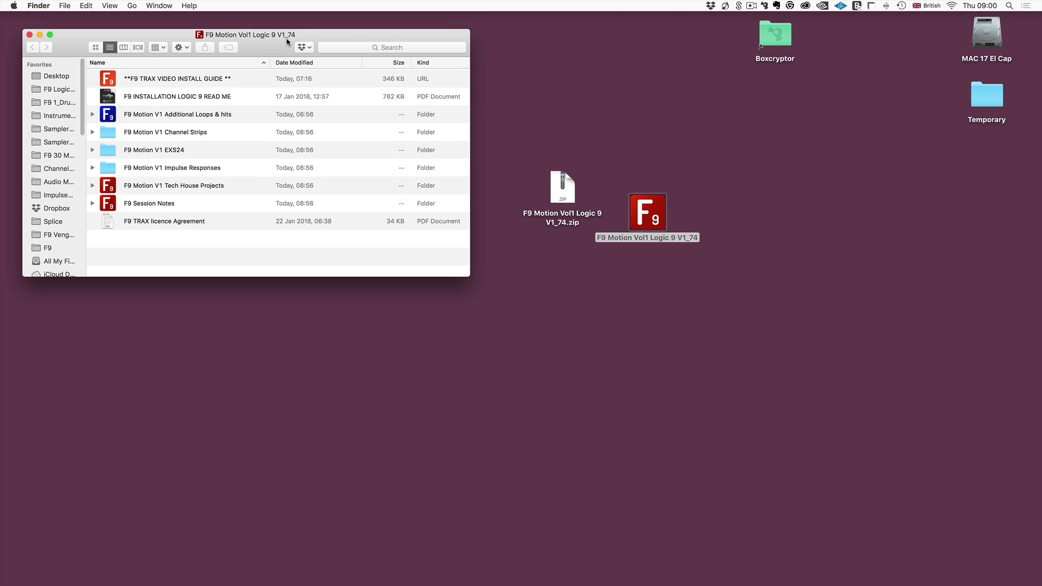
{"action": "left_click_drag", "start_coordinate": [249, 44], "coordinate": [252, 36]}
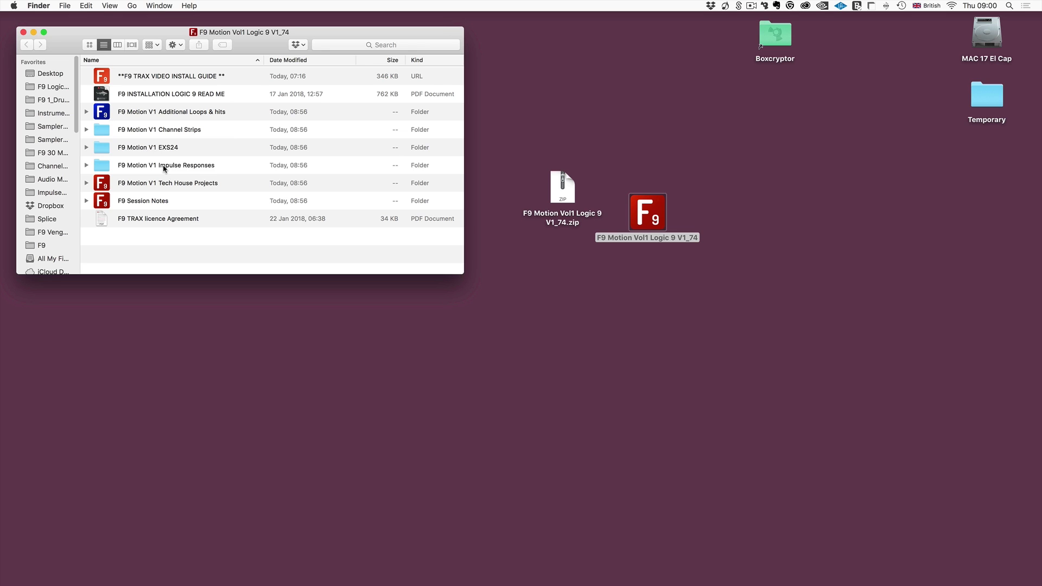
Examine which content folders need installing: F9 Motion V1 Impulse Responses, EXS24 and Channel Strips.
{"action": "left_click", "coordinate": [166, 166]}
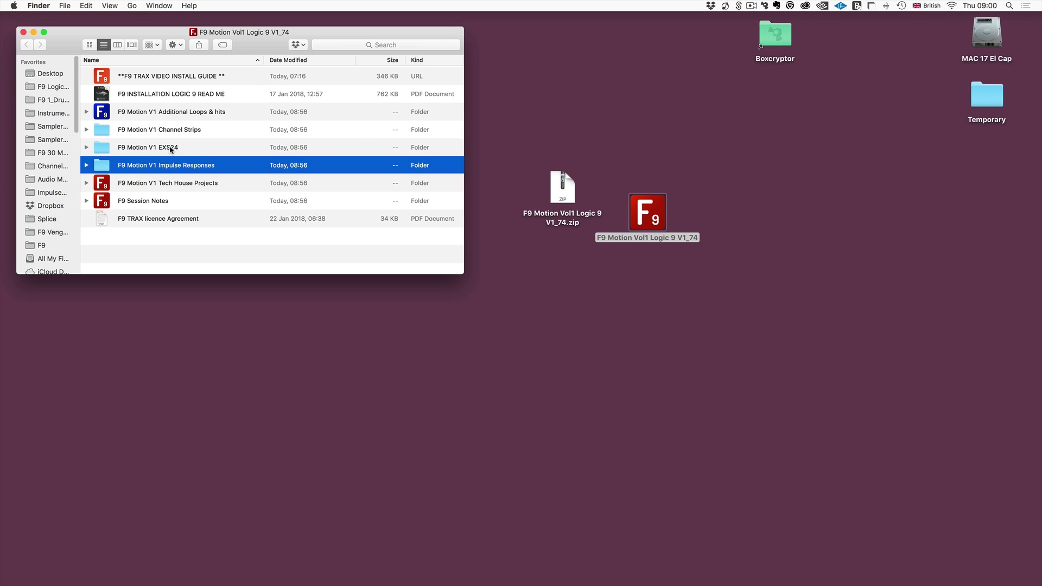
{"action": "left_click", "coordinate": [169, 148]}
{"action": "left_click", "coordinate": [193, 133]}
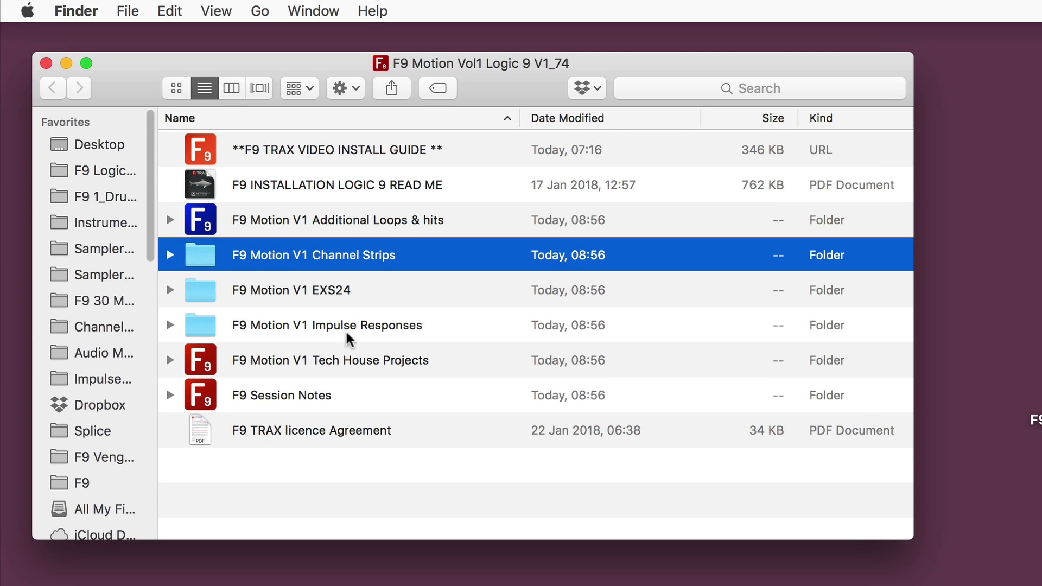
{"action": "left_click", "coordinate": [353, 331]}
{"action": "left_click", "coordinate": [328, 296]}
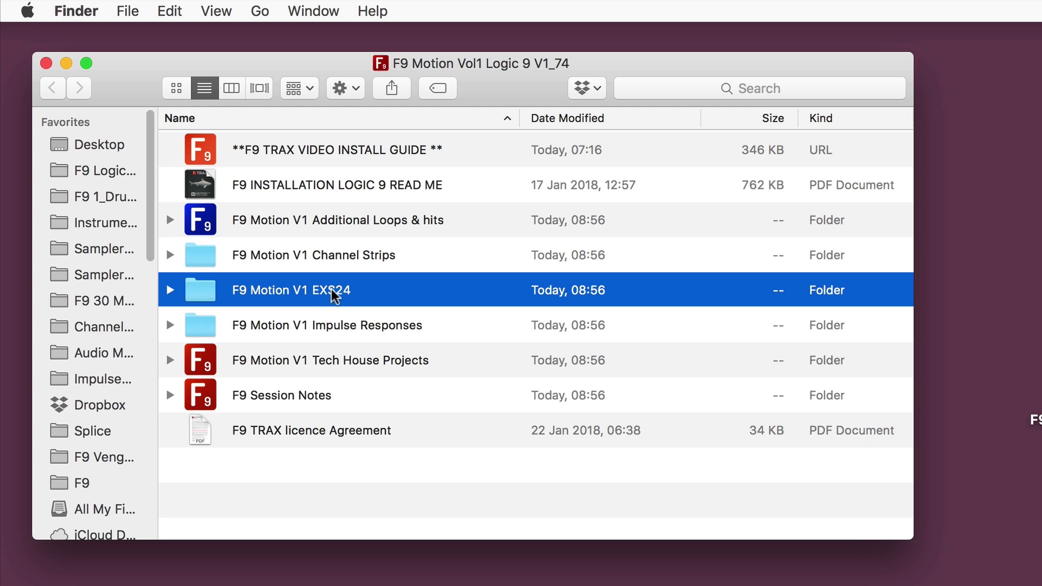
{"action": "left_click", "coordinate": [350, 259]}
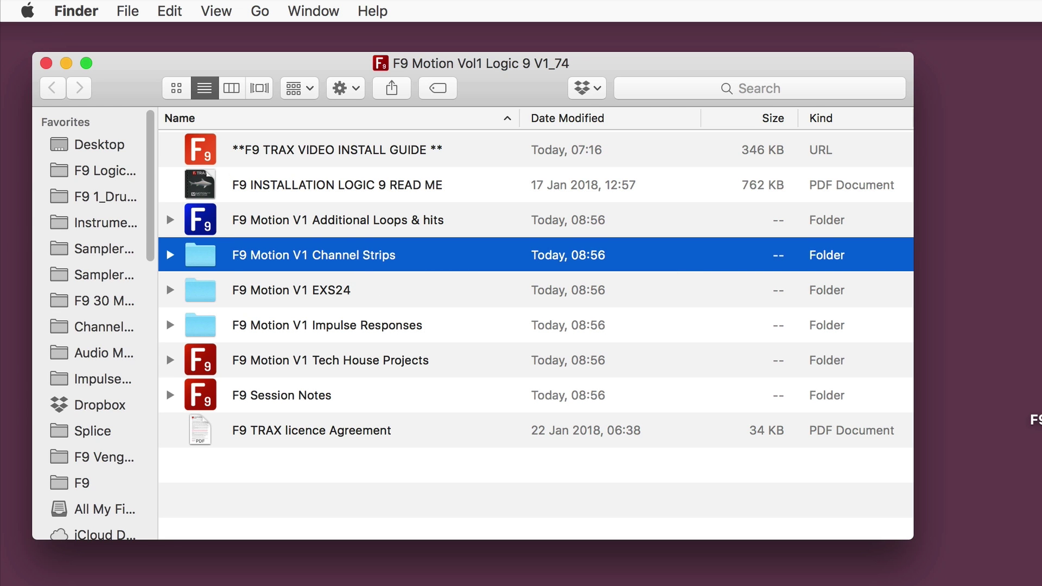
{"action": "left_click", "coordinate": [369, 325]}
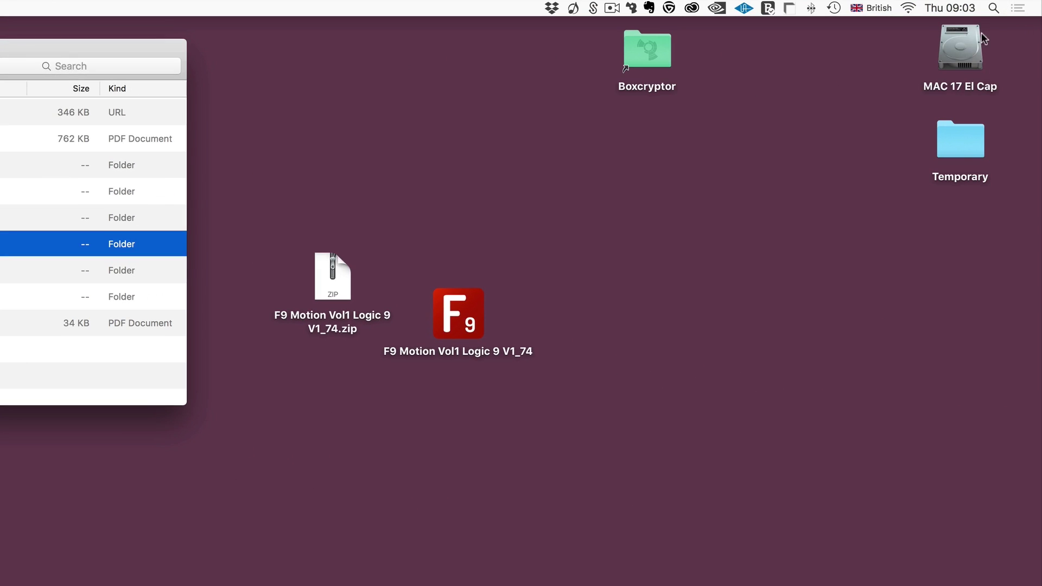
Open the Library/Audio/Impulse Responses folder on the MAC 17 El Cap drive in a second window.
{"action": "double_click", "coordinate": [957, 46]}
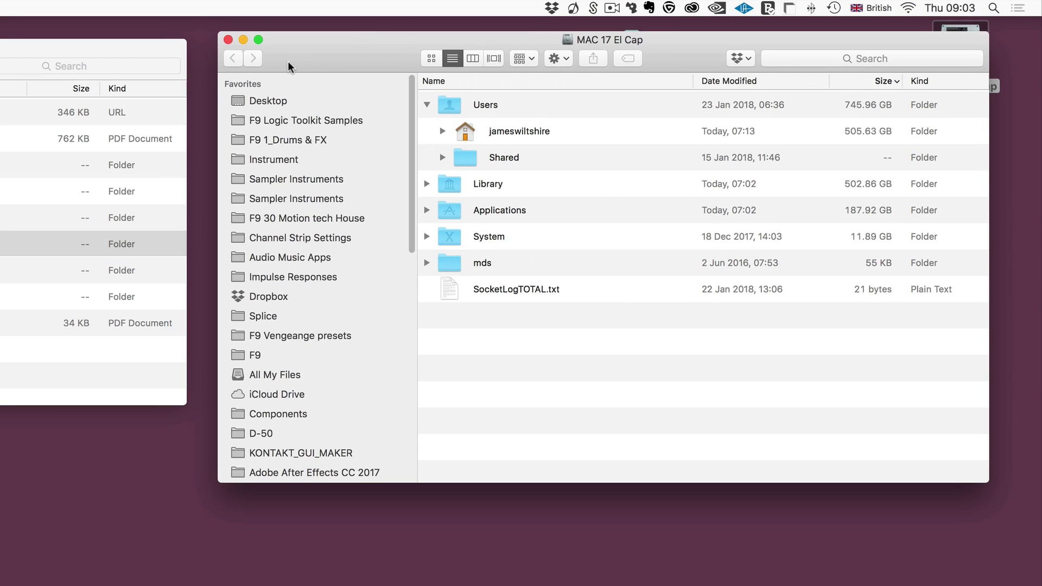
{"action": "left_click", "coordinate": [486, 183]}
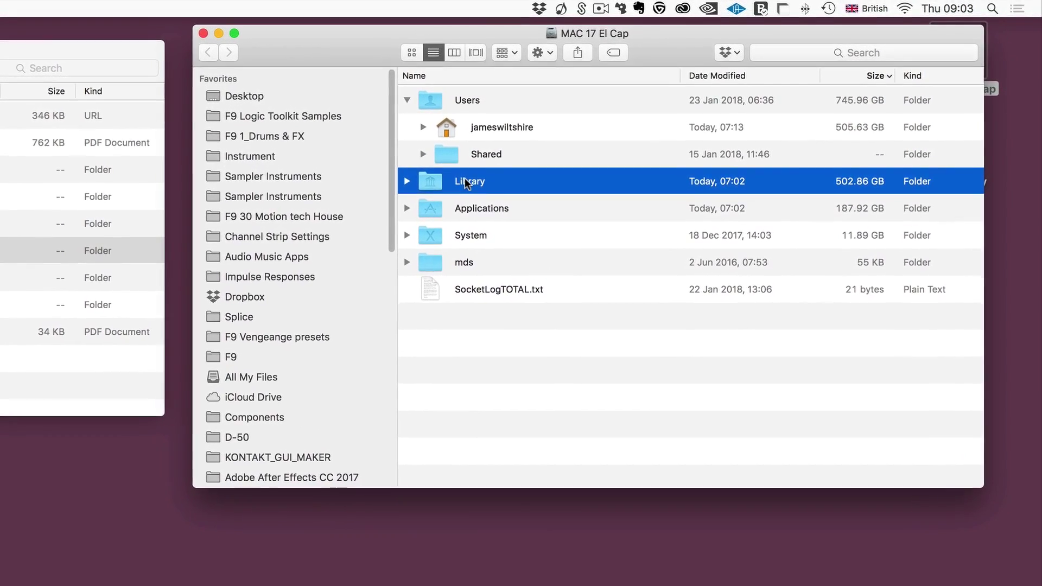
{"action": "double_click", "coordinate": [404, 190]}
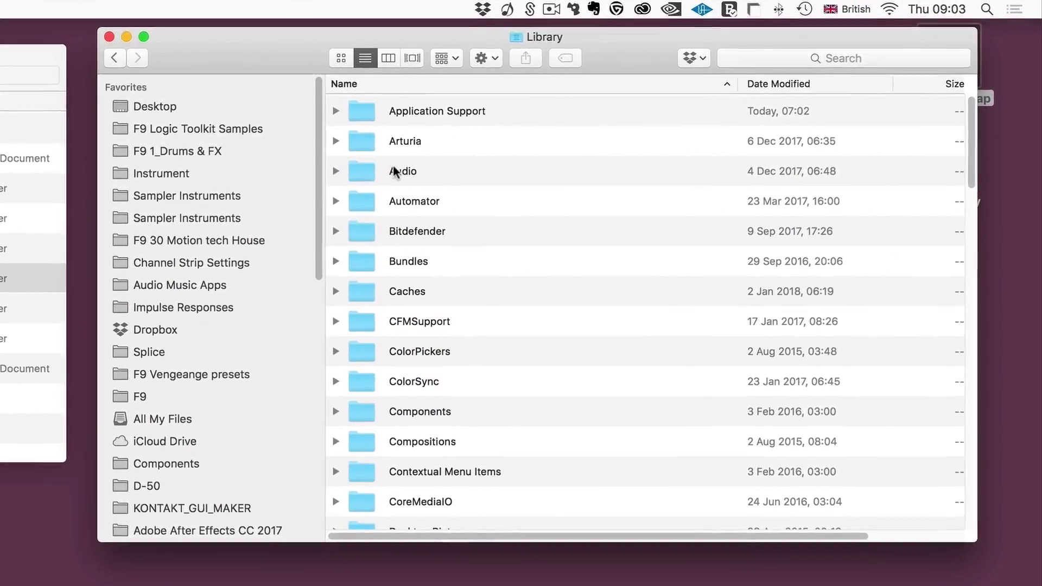
{"action": "left_click", "coordinate": [372, 169]}
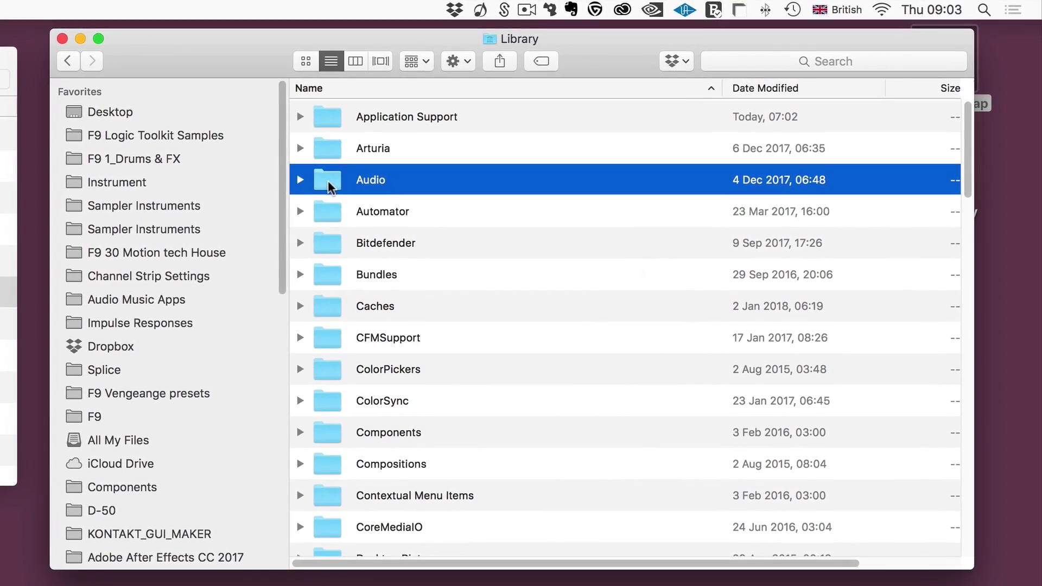
{"action": "double_click", "coordinate": [337, 178]}
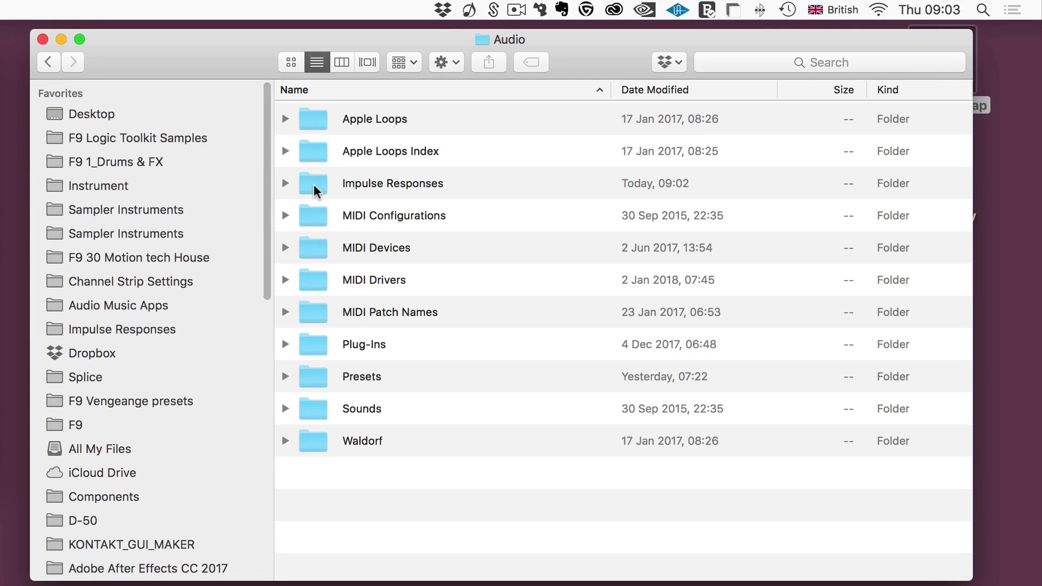
{"action": "left_click", "coordinate": [358, 187]}
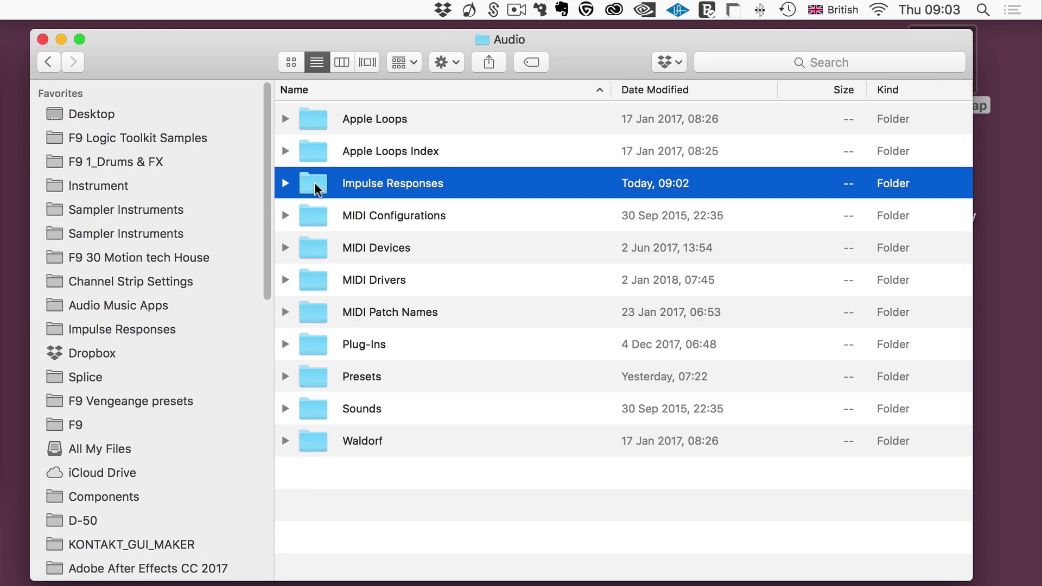
{"action": "double_click", "coordinate": [316, 186]}
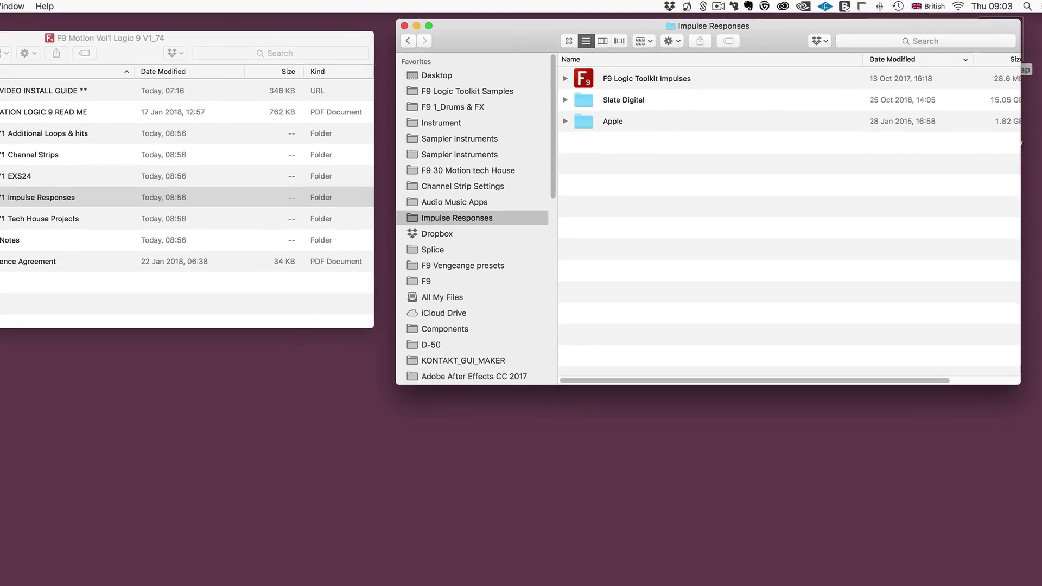
Move the F9 Motion V1 Impulse Responses folder into the system Impulse Responses folder, authorising the change with the account password.
{"action": "left_click", "coordinate": [0, 200]}
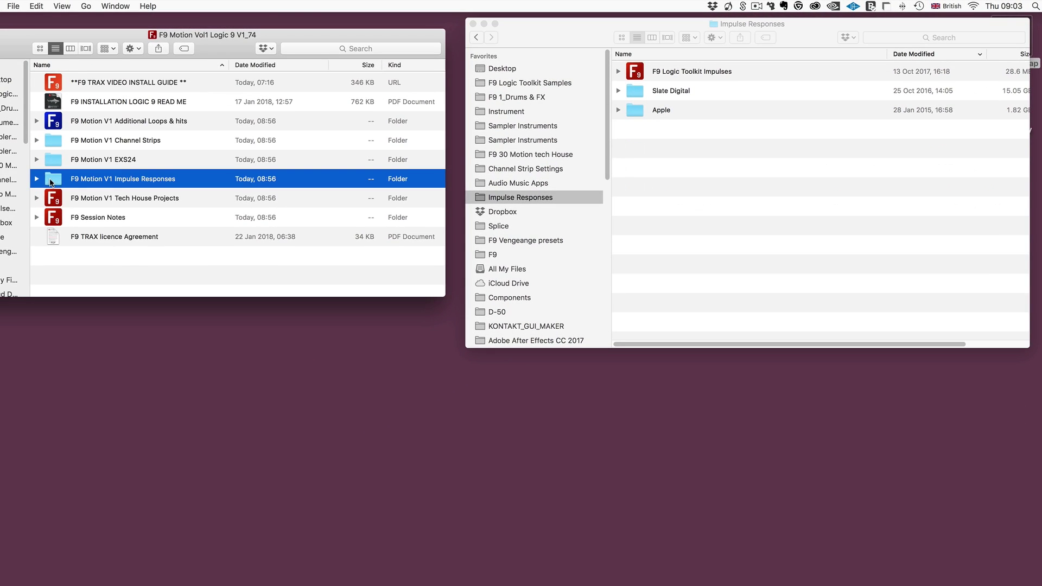
{"action": "left_click_drag", "start_coordinate": [50, 182], "coordinate": [731, 198]}
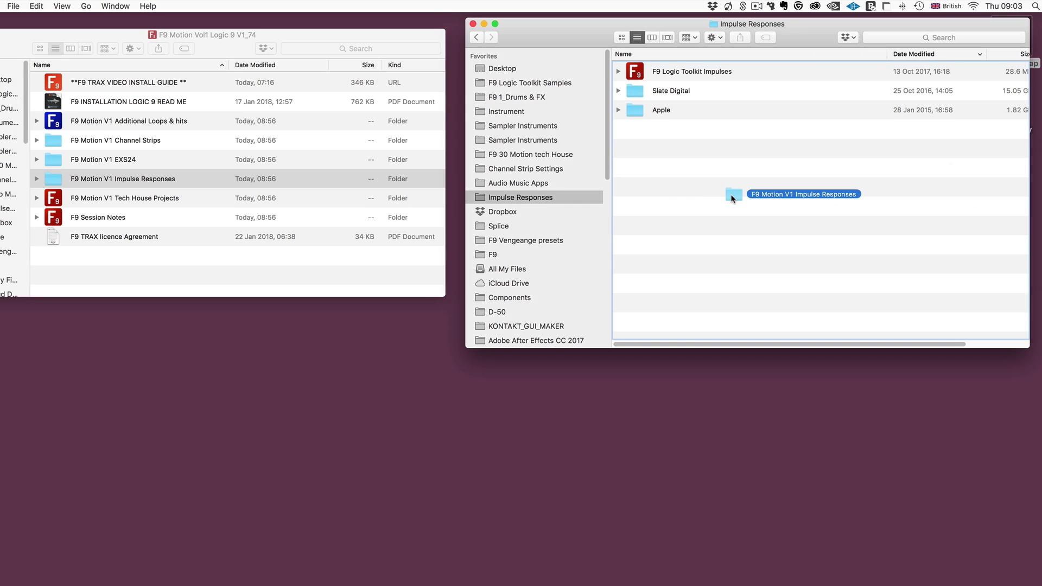
{"action": "left_click", "coordinate": [526, 217]}
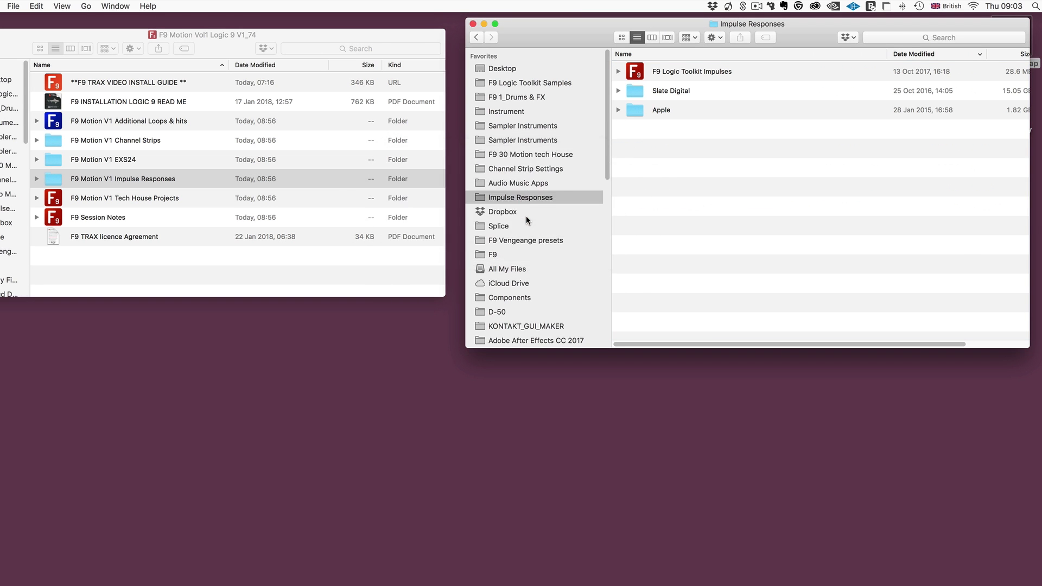
{"action": "type", "text": "••••••••"}
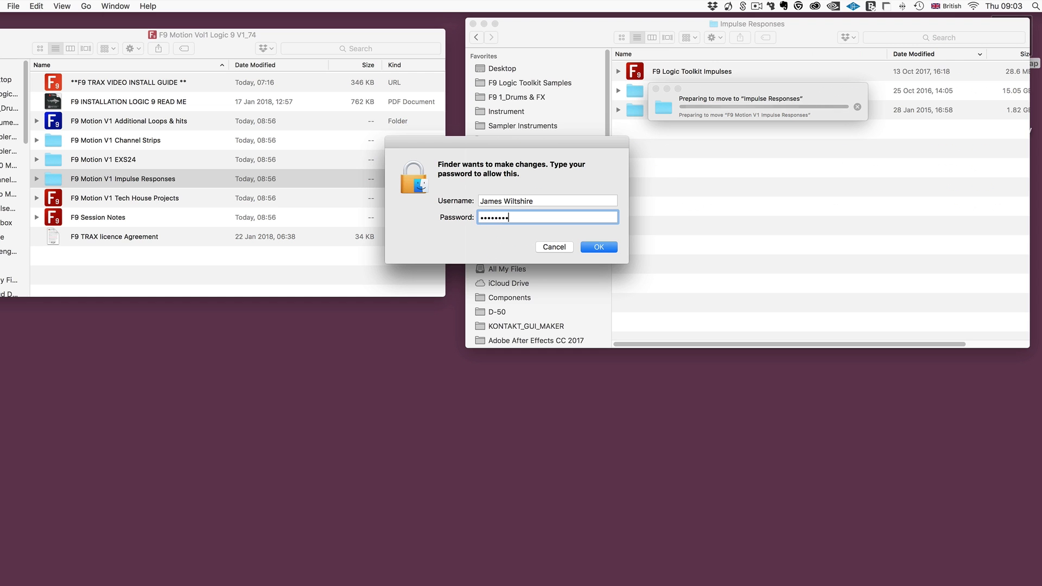
{"action": "key", "text": "Return"}
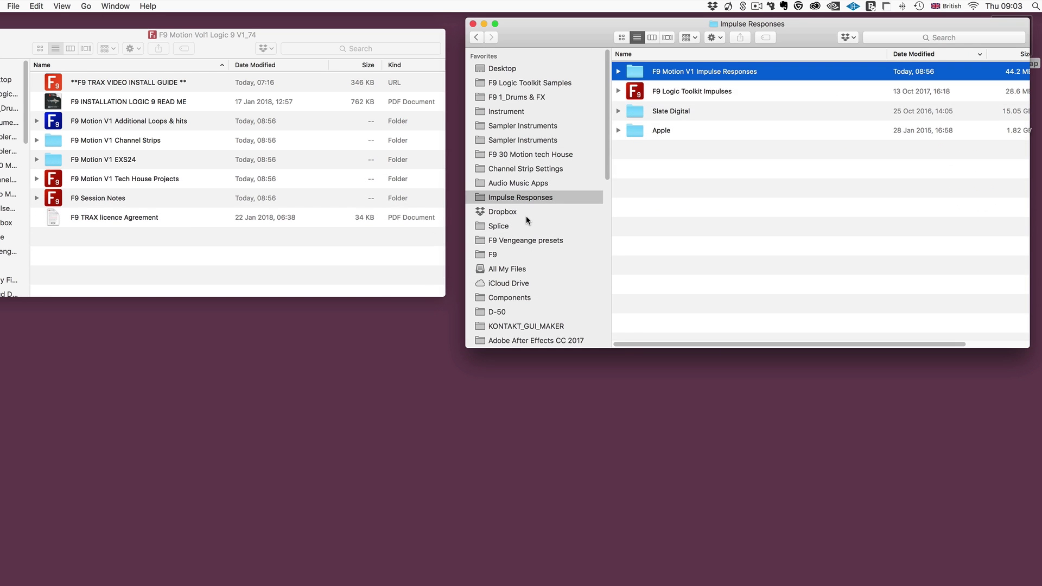
{"action": "left_click", "coordinate": [814, 213]}
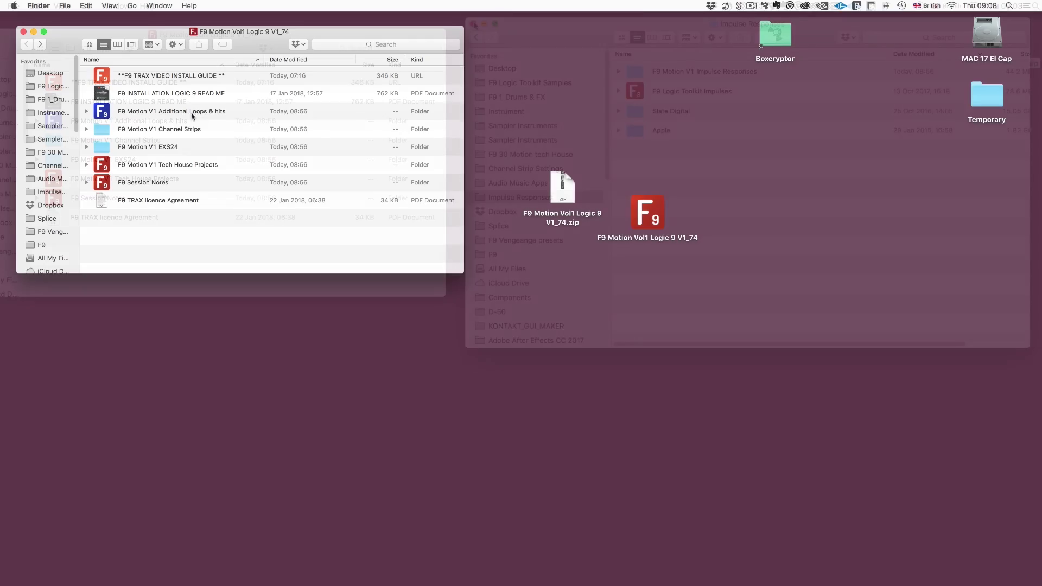
Select the F9 Motion V1 Channel Strips and EXS24 folders, and open the hidden user Library in a second window.
{"action": "left_click", "coordinate": [175, 131]}
{"action": "left_click", "coordinate": [174, 154], "text": "shift"}
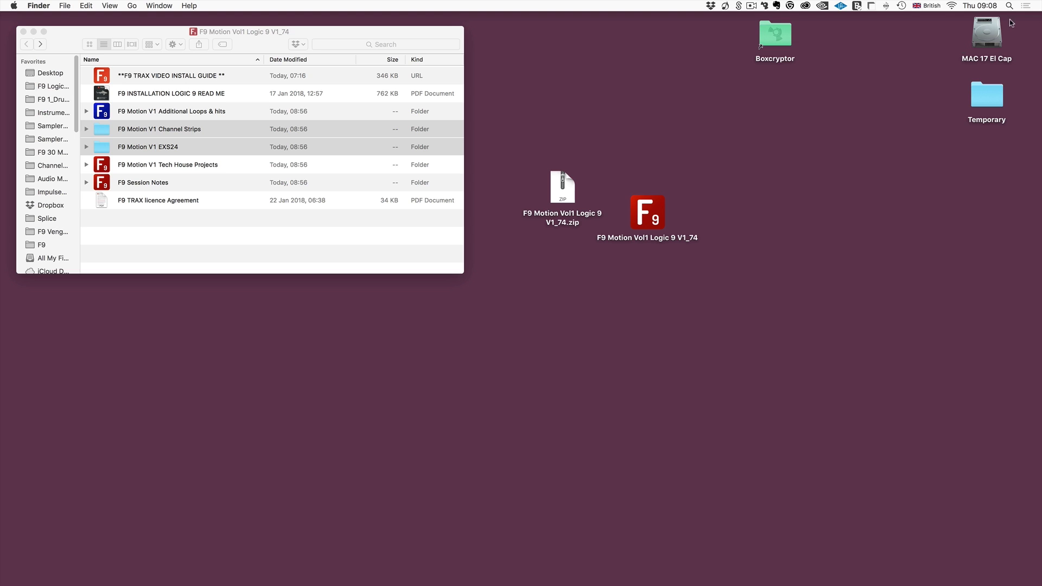
{"action": "double_click", "coordinate": [989, 33]}
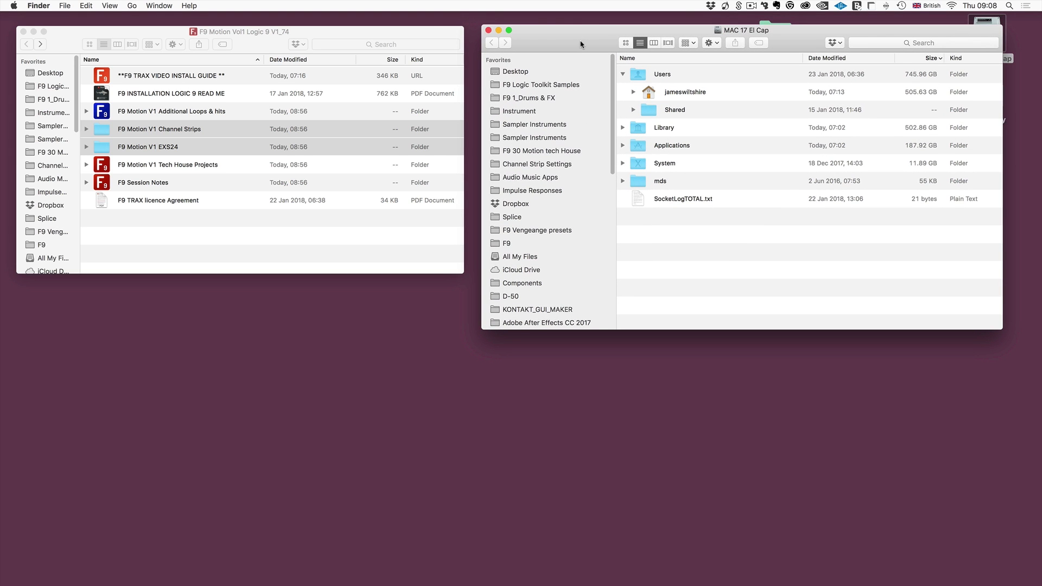
{"action": "left_click", "coordinate": [132, 5]}
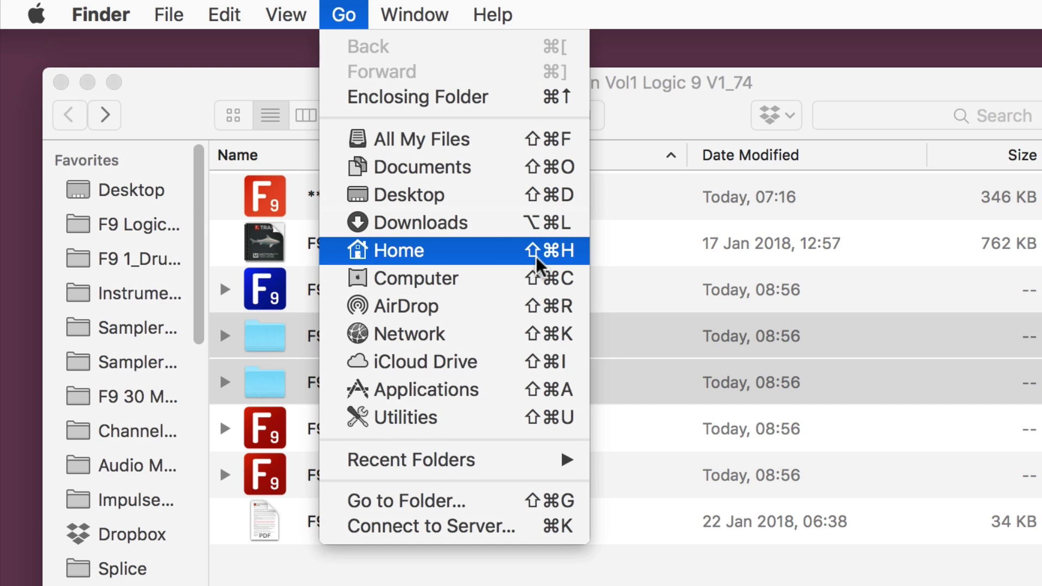
{"action": "key", "text": "alt"}
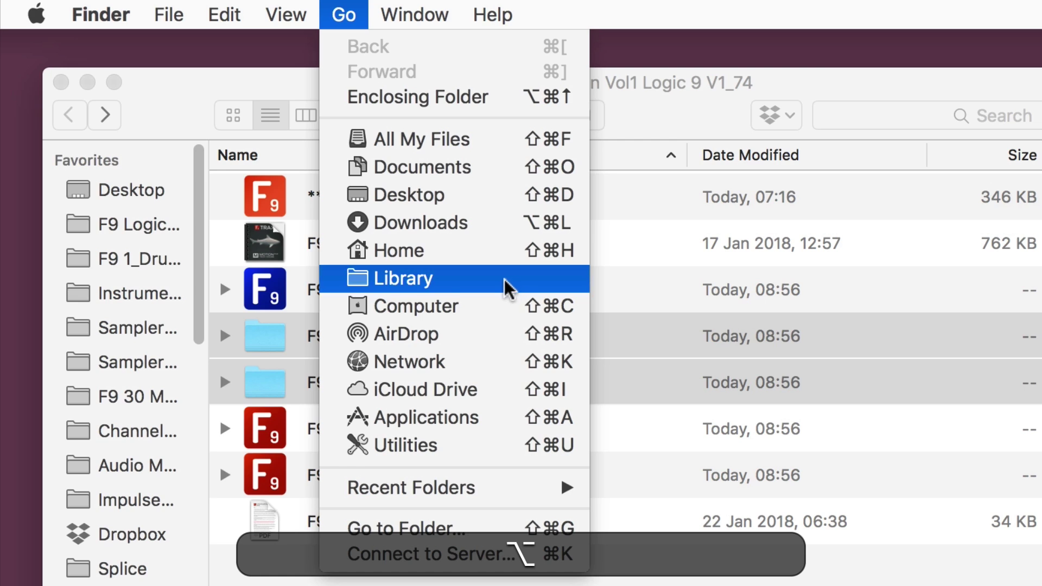
{"action": "left_click", "coordinate": [394, 277]}
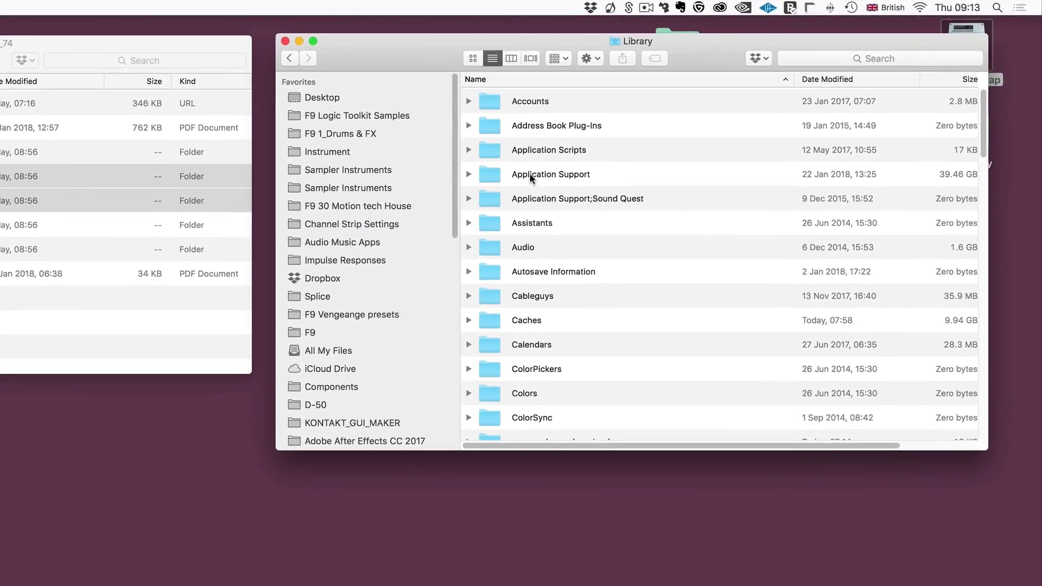
Open the Application Support/Logic/Sampler Instruments folder within the user Library.
{"action": "left_click", "coordinate": [616, 144]}
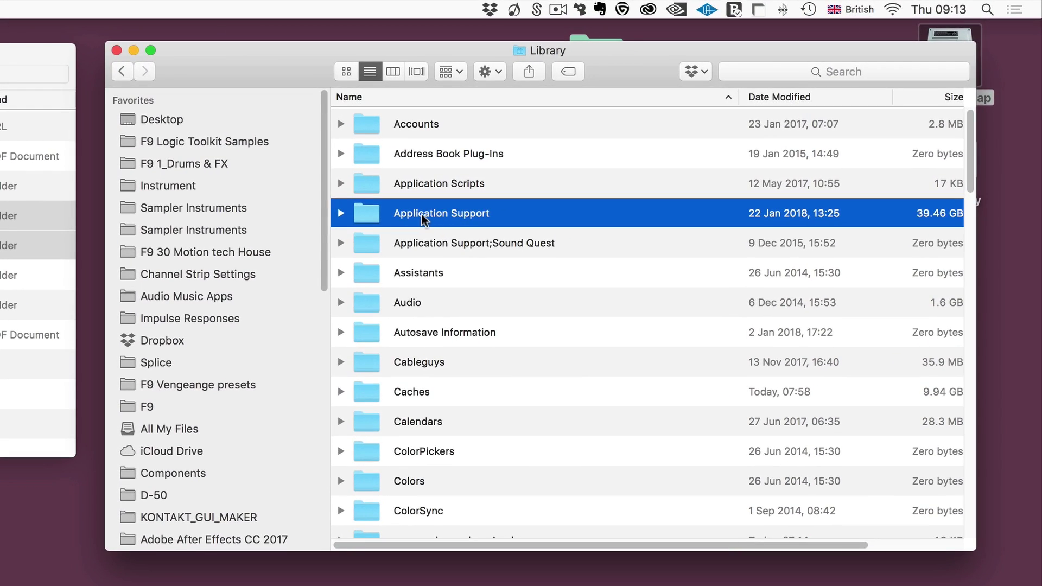
{"action": "double_click", "coordinate": [375, 216]}
{"action": "scroll", "coordinate": [427, 228], "scroll_direction": "down", "scroll_amount": 15}
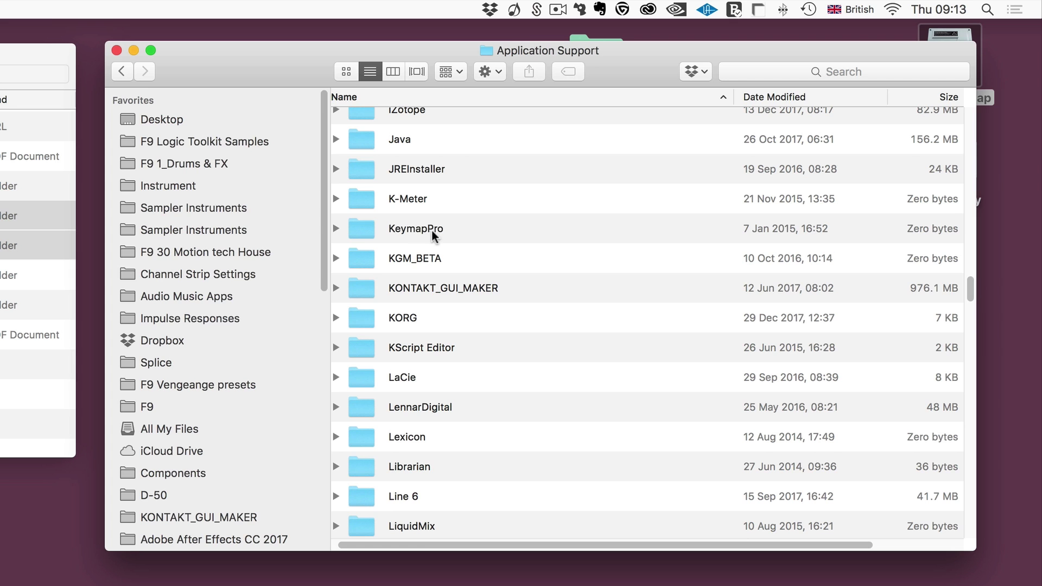
{"action": "scroll", "coordinate": [435, 233], "scroll_direction": "down", "scroll_amount": 8}
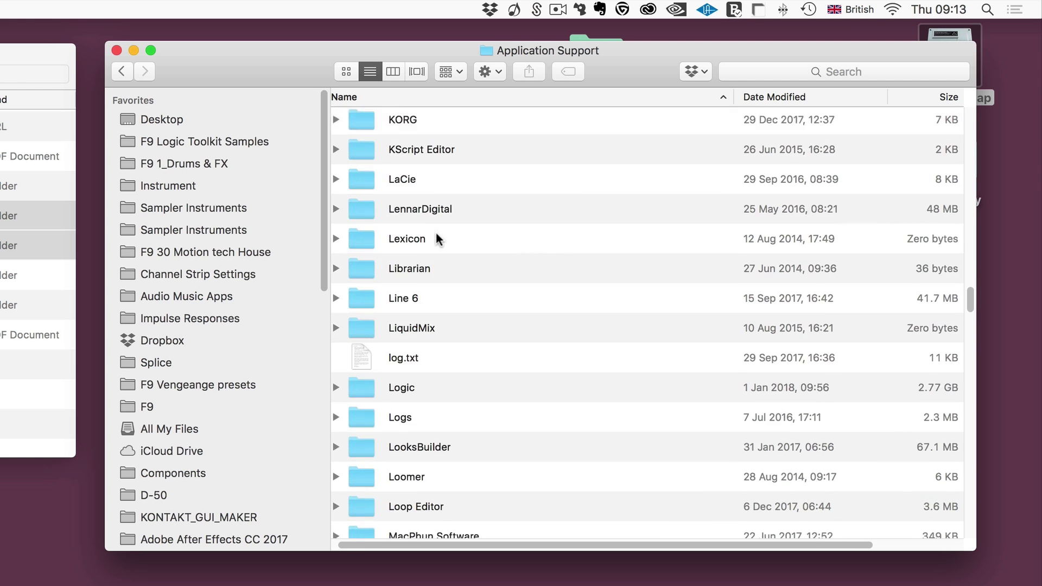
{"action": "left_click", "coordinate": [359, 363]}
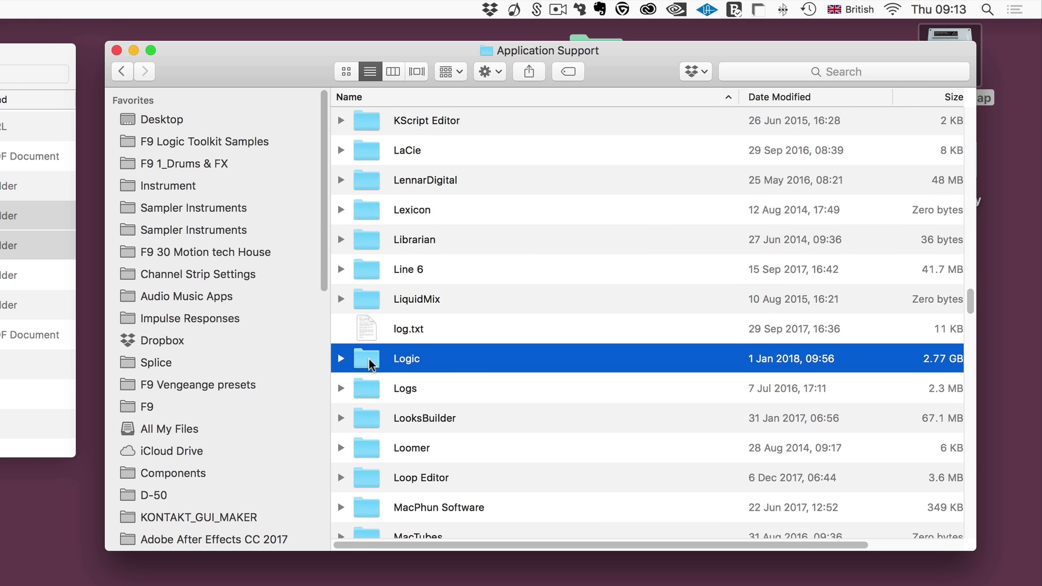
{"action": "double_click", "coordinate": [369, 362]}
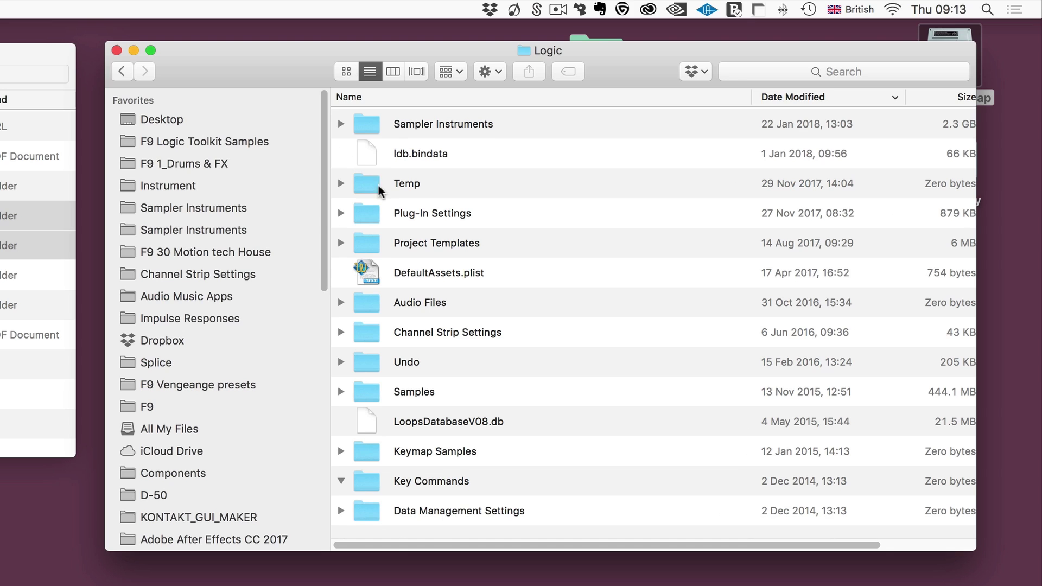
{"action": "left_click", "coordinate": [370, 125]}
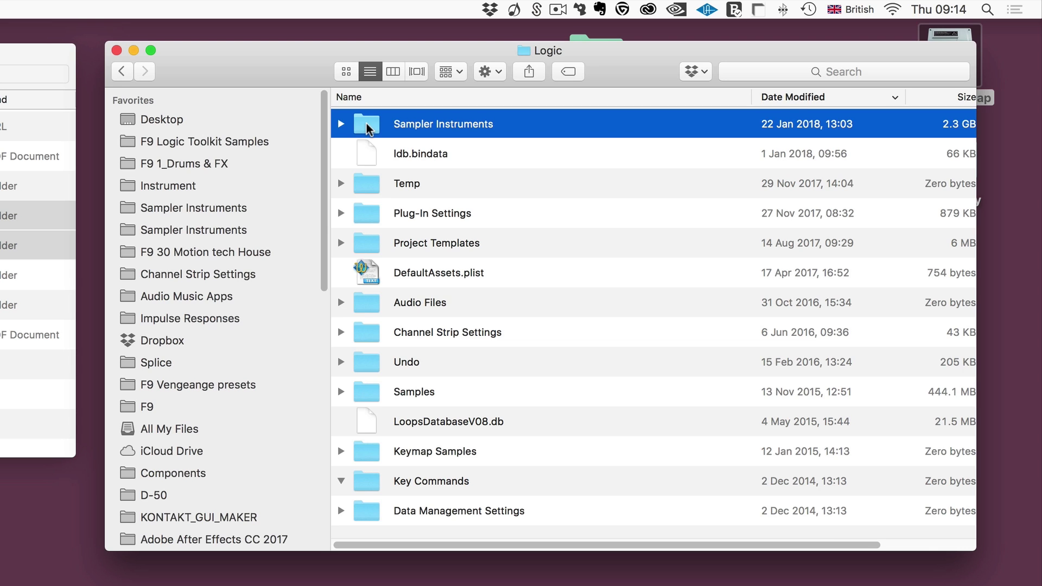
{"action": "double_click", "coordinate": [366, 126]}
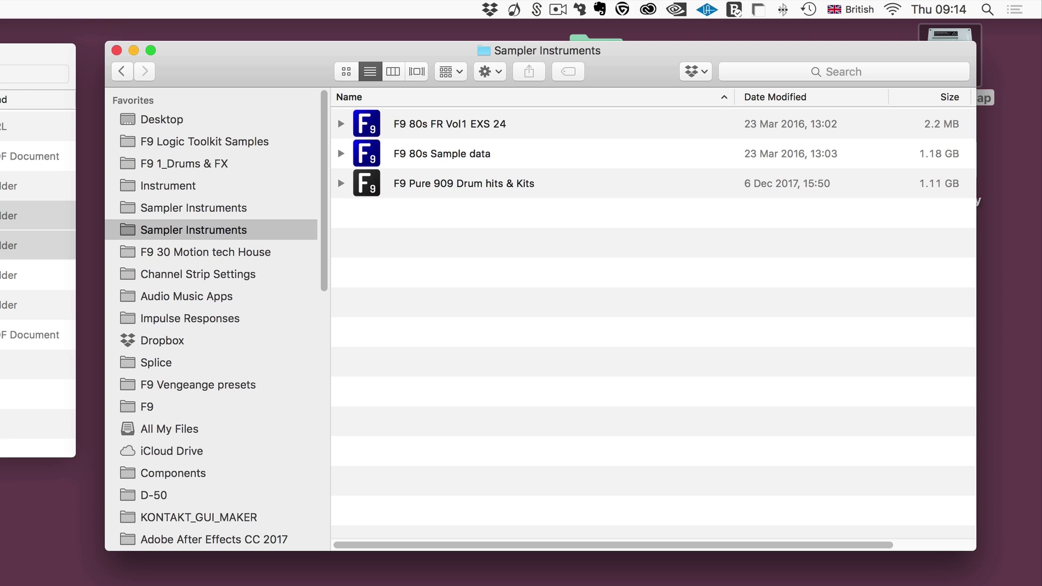
Move the F9 Motion V1 EXS24 folder from the pack into the user Library's Sampler Instruments folder.
{"action": "left_click", "coordinate": [9, 245]}
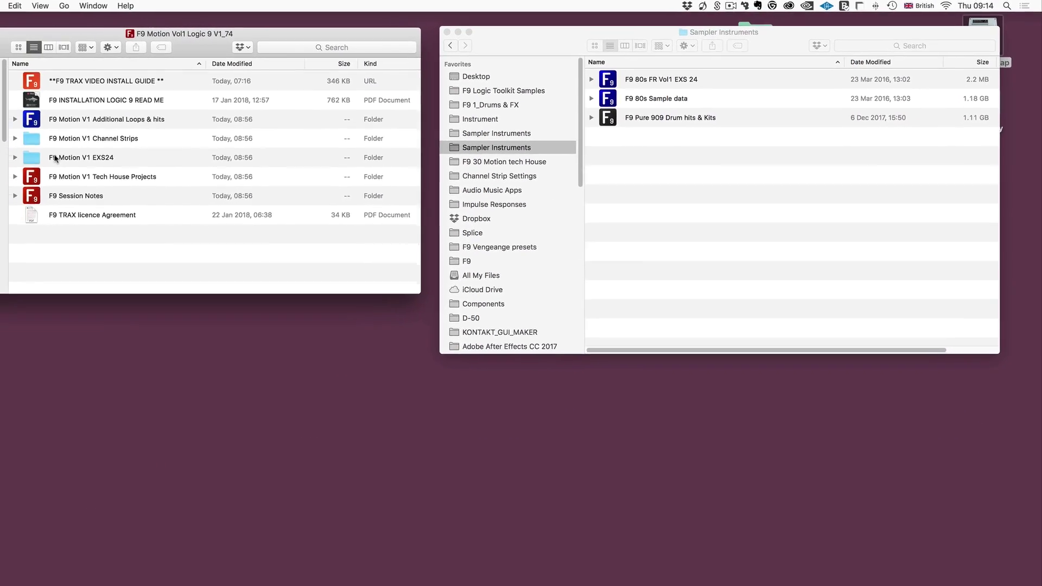
{"action": "left_click", "coordinate": [55, 157]}
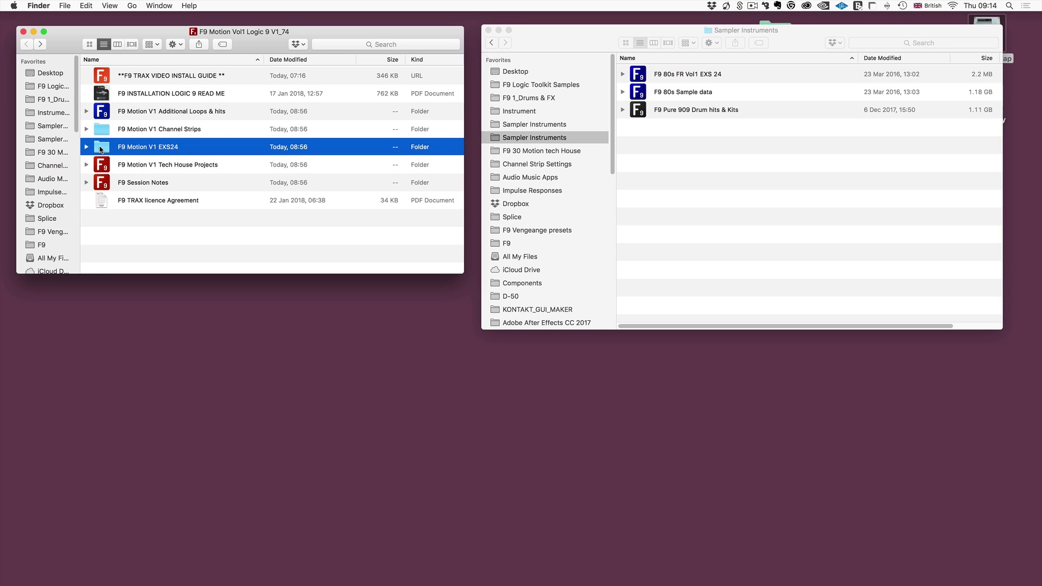
{"action": "left_click_drag", "start_coordinate": [113, 148], "coordinate": [712, 174]}
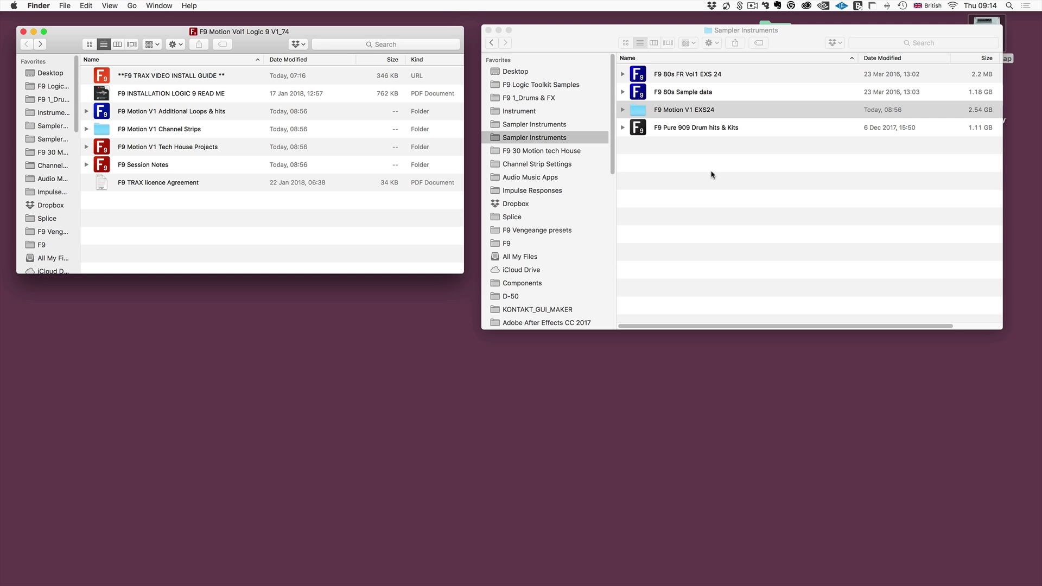
{"action": "left_click", "coordinate": [711, 175]}
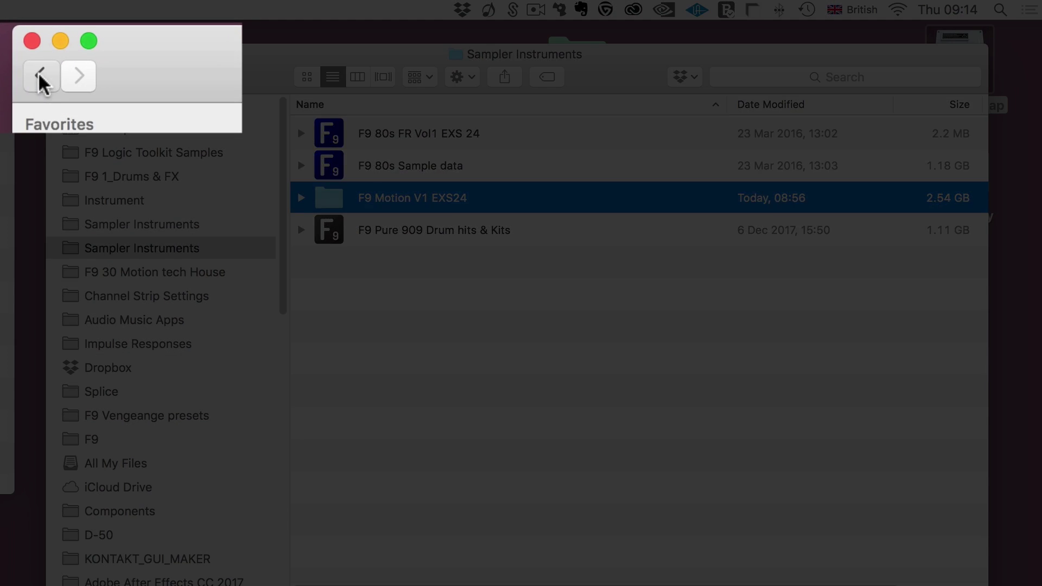
Go up from Sampler Instruments to the Logic folder and open its Channel Strip Settings/Instrument subfolder.
{"action": "left_click", "coordinate": [51, 79]}
{"action": "left_click", "coordinate": [81, 81]}
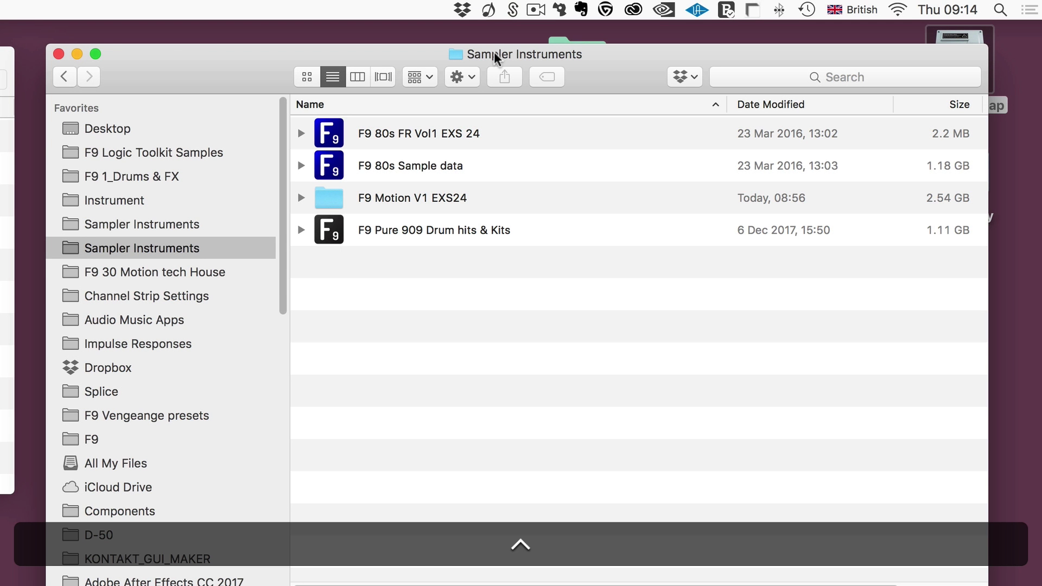
{"action": "left_click", "coordinate": [494, 57], "text": "super"}
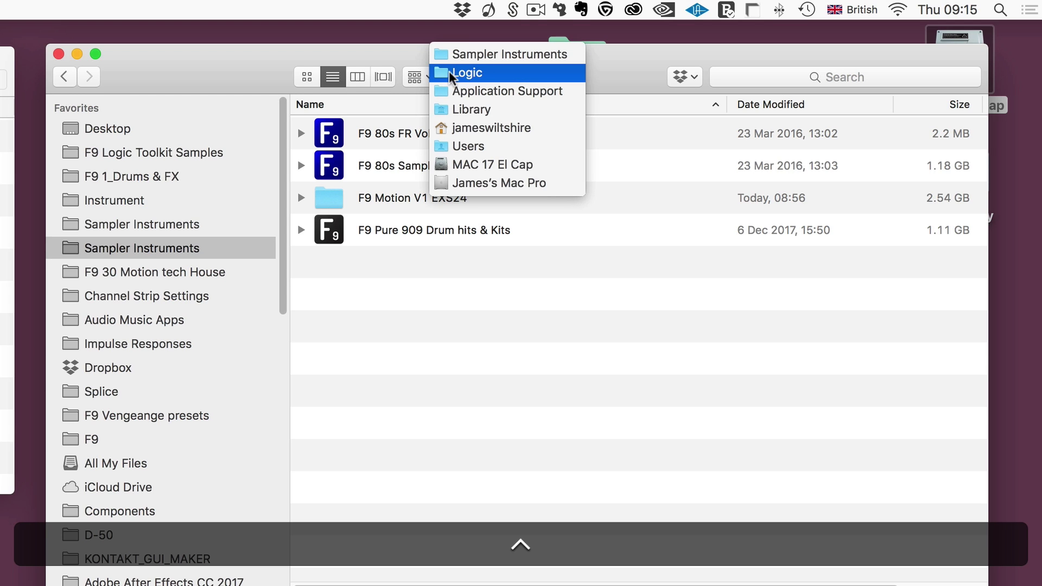
{"action": "left_click", "coordinate": [434, 73]}
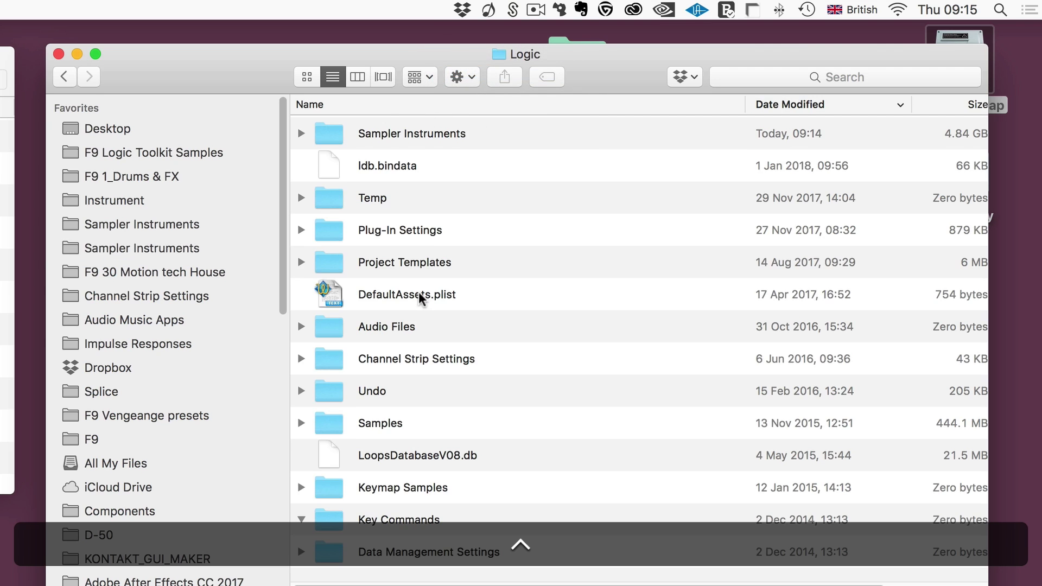
{"action": "left_click", "coordinate": [404, 362]}
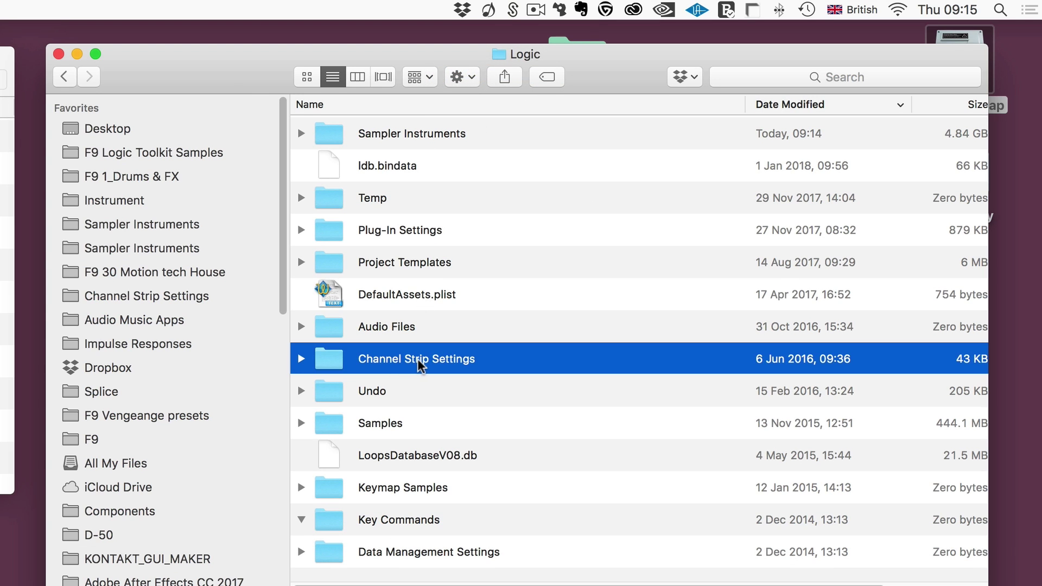
{"action": "double_click", "coordinate": [444, 369]}
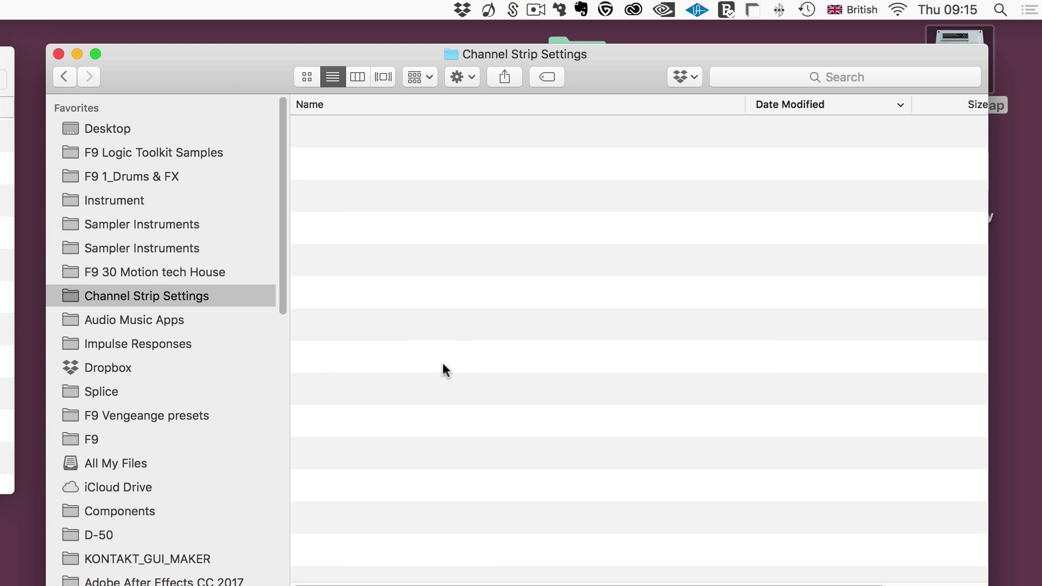
{"action": "left_click", "coordinate": [382, 143]}
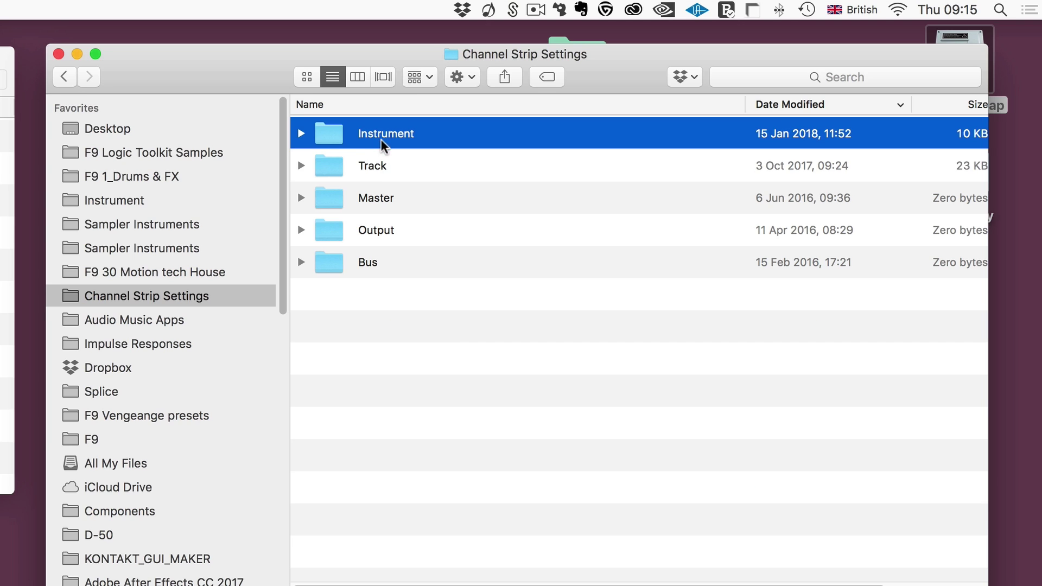
{"action": "double_click", "coordinate": [329, 140]}
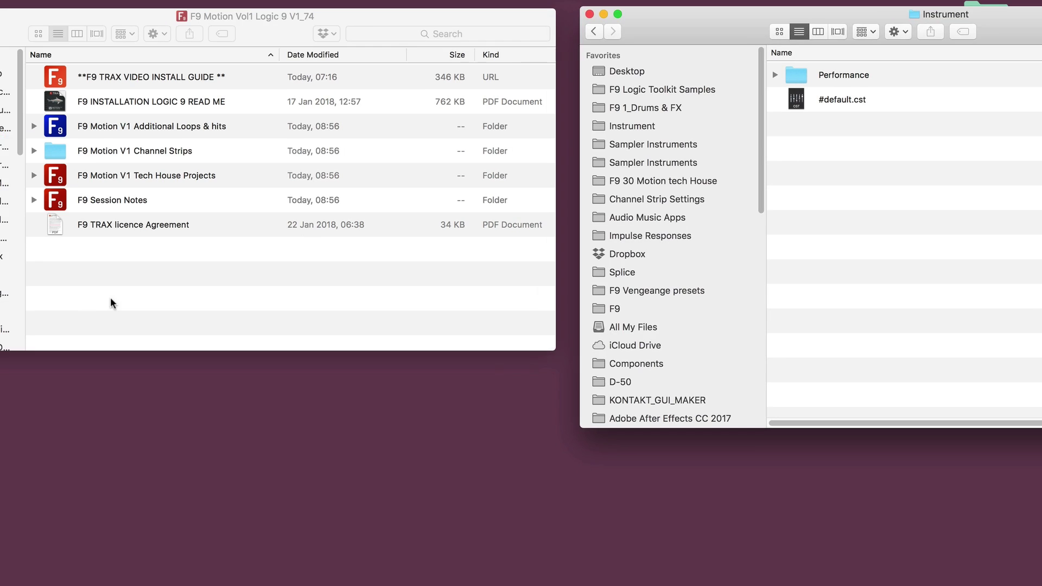
Move the F9 Motion V1 Channel Strips folder from the pack into the Instrument folder.
{"action": "left_click", "coordinate": [112, 301]}
{"action": "left_click", "coordinate": [57, 153]}
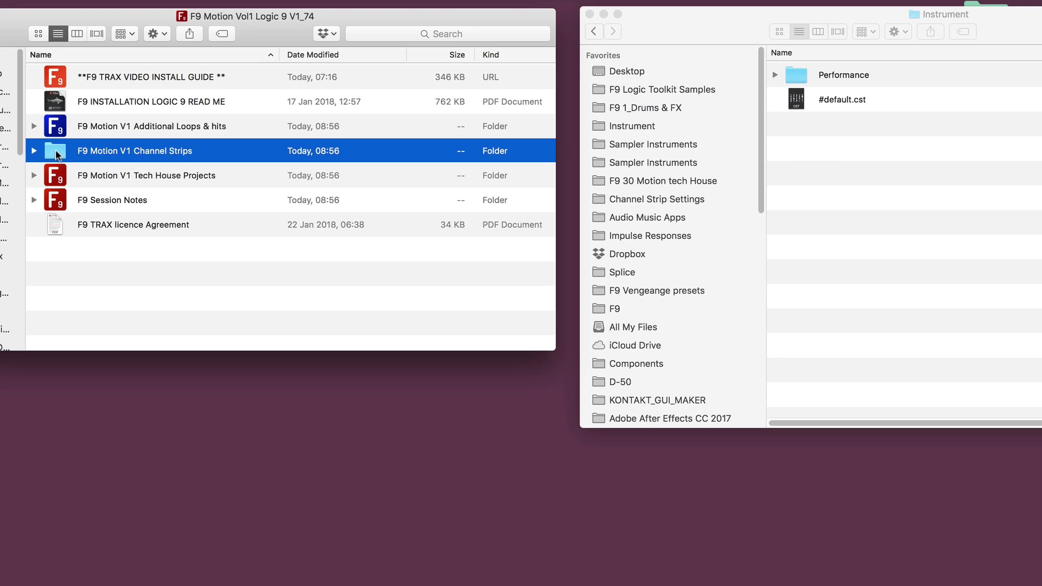
{"action": "left_click_drag", "start_coordinate": [57, 154], "coordinate": [896, 188]}
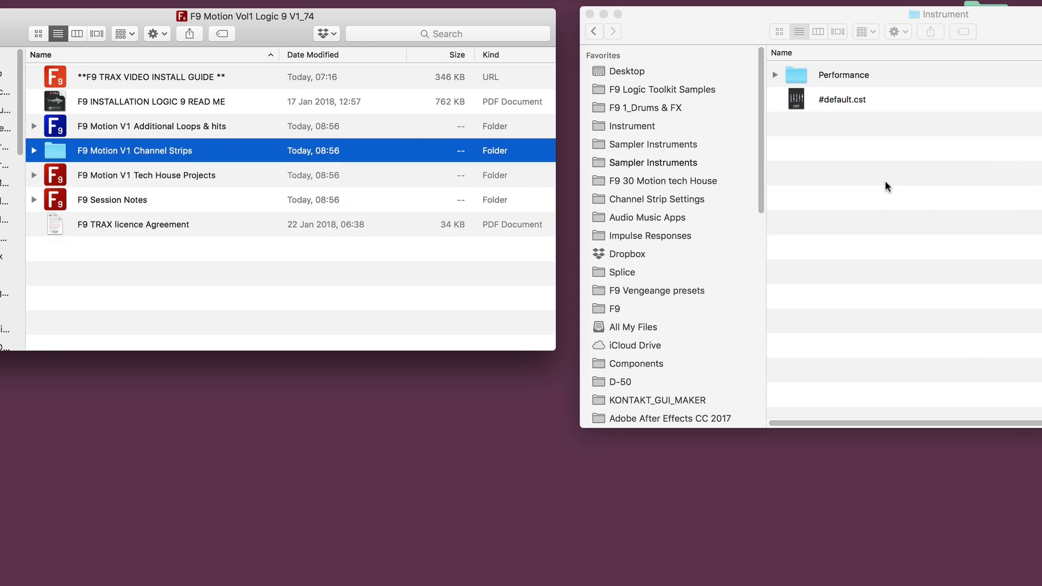
{"action": "left_click", "coordinate": [913, 203]}
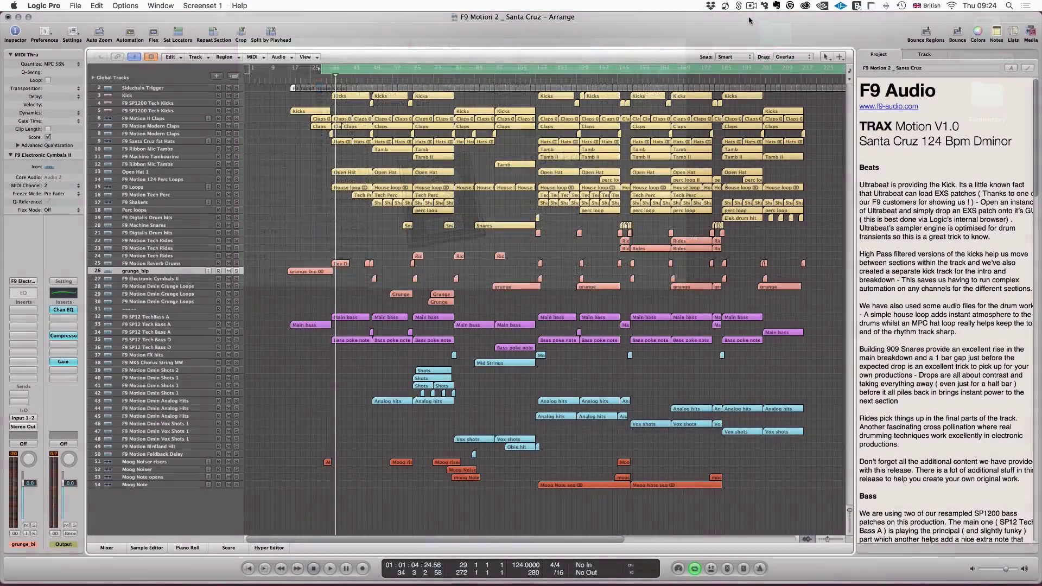
Switch to Logic Pro and play the F9 Motion 2 _ Santa Cruz arrangement with a closer horizontal view.
{"action": "key", "text": "space"}
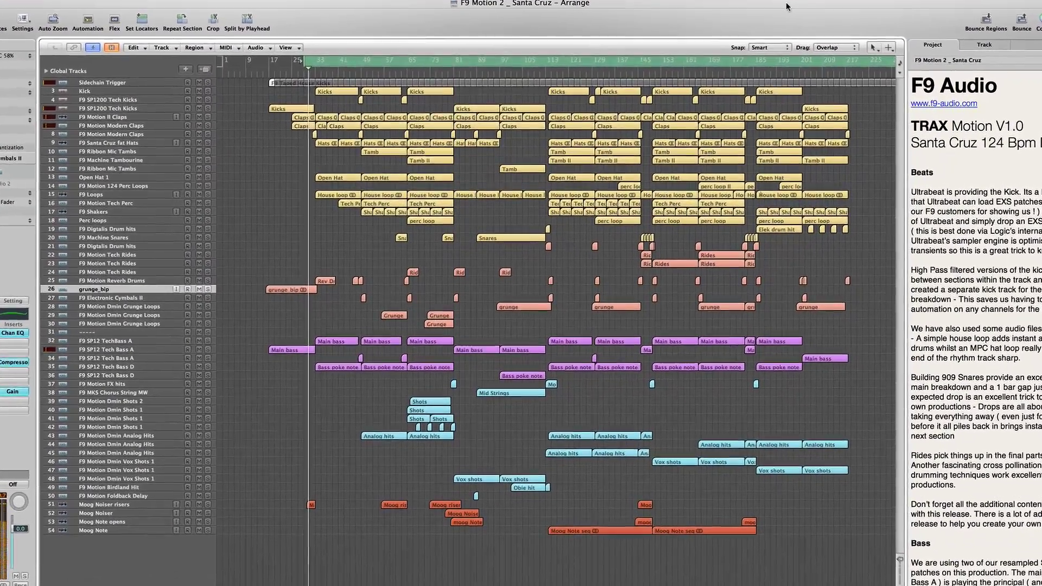
{"action": "key", "text": "super+Right"}
{"action": "key", "text": "super+Right"}
{"action": "key", "text": "super+Right"}
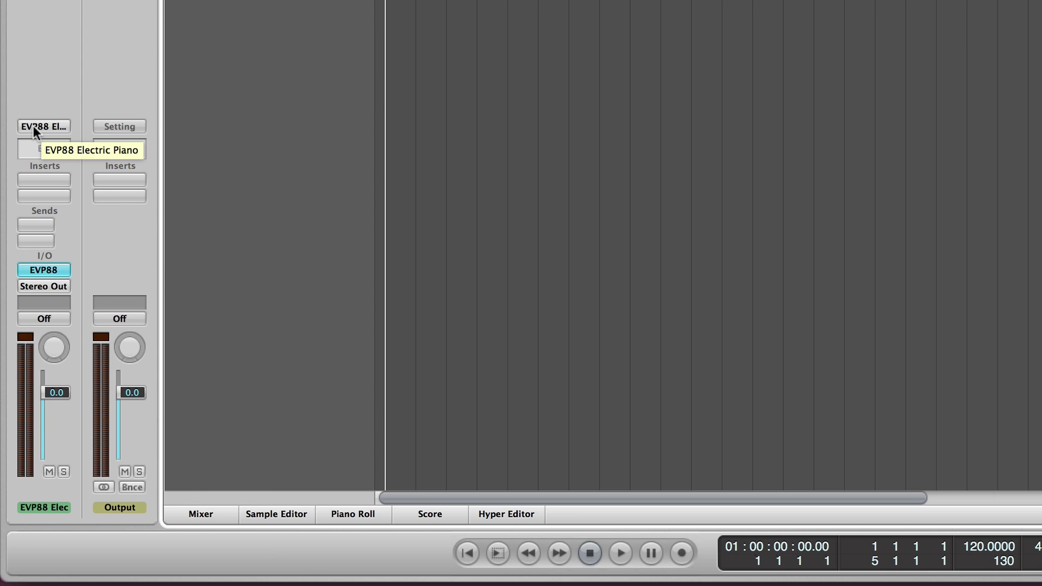
Browse the F9 Motion Analog basses among the F9 Motion V1 Channel Strips settings for the EVP88 Electric Piano track.
{"action": "left_click", "coordinate": [34, 125]}
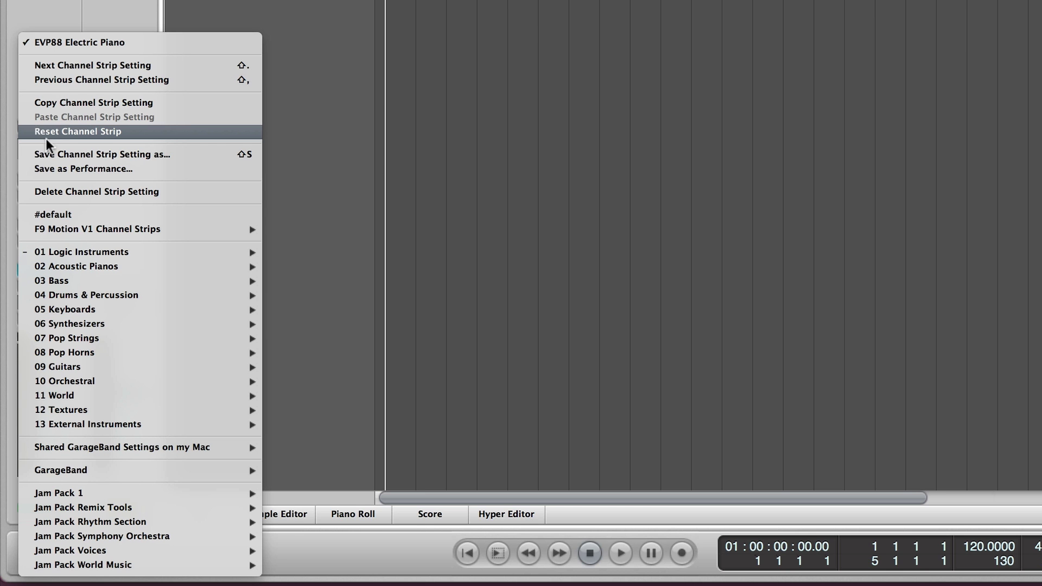
{"action": "mouse_move", "coordinate": [72, 228]}
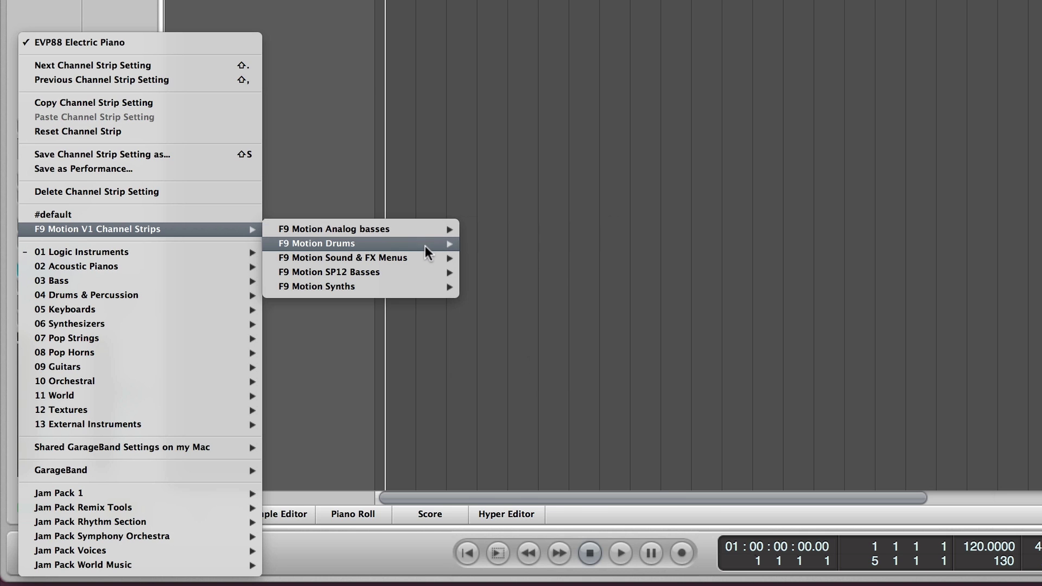
{"action": "mouse_move", "coordinate": [423, 232]}
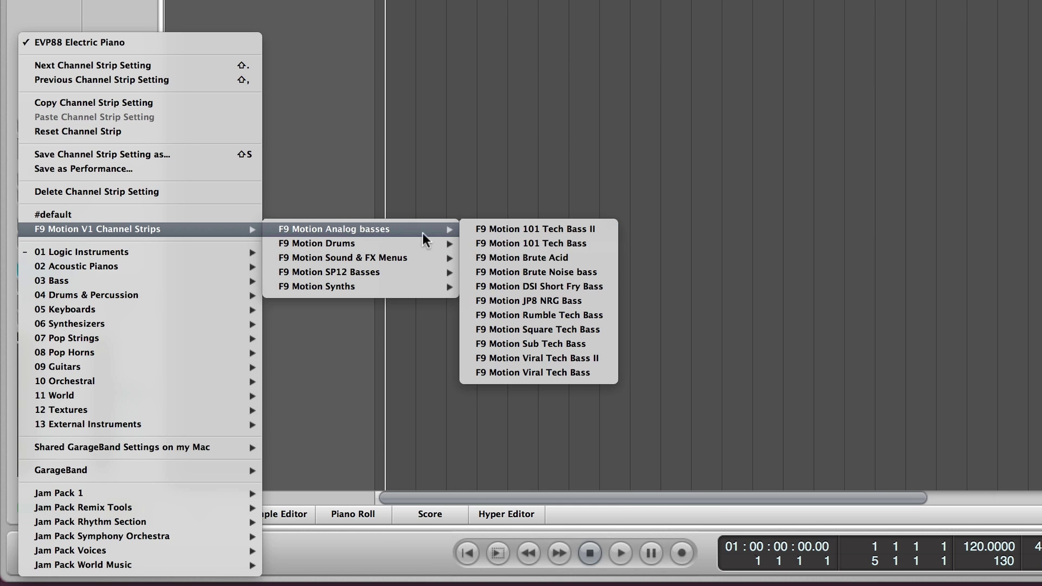
{"action": "left_click", "coordinate": [499, 253]}
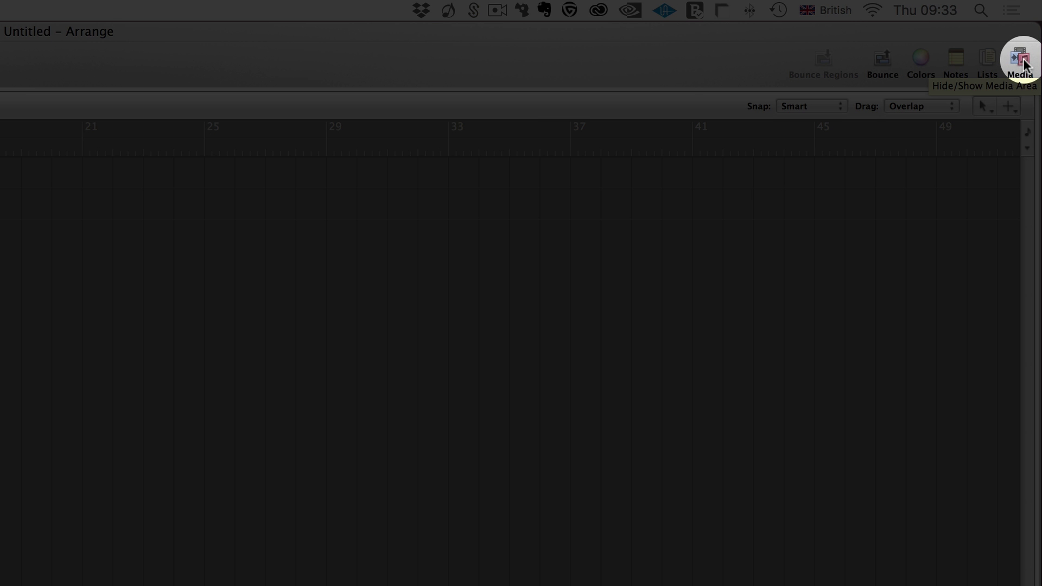
Show the channel strip Library in the media area and open F9 Motion V1 Channel Strips/F9 Motion SP12 Basses.
{"action": "left_click", "coordinate": [1022, 61]}
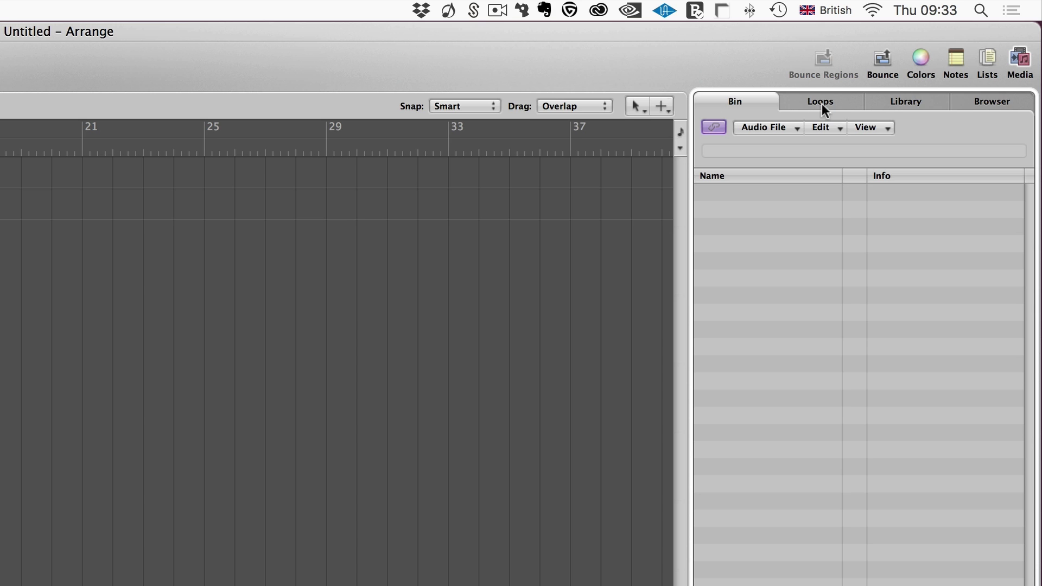
{"action": "left_click", "coordinate": [904, 102]}
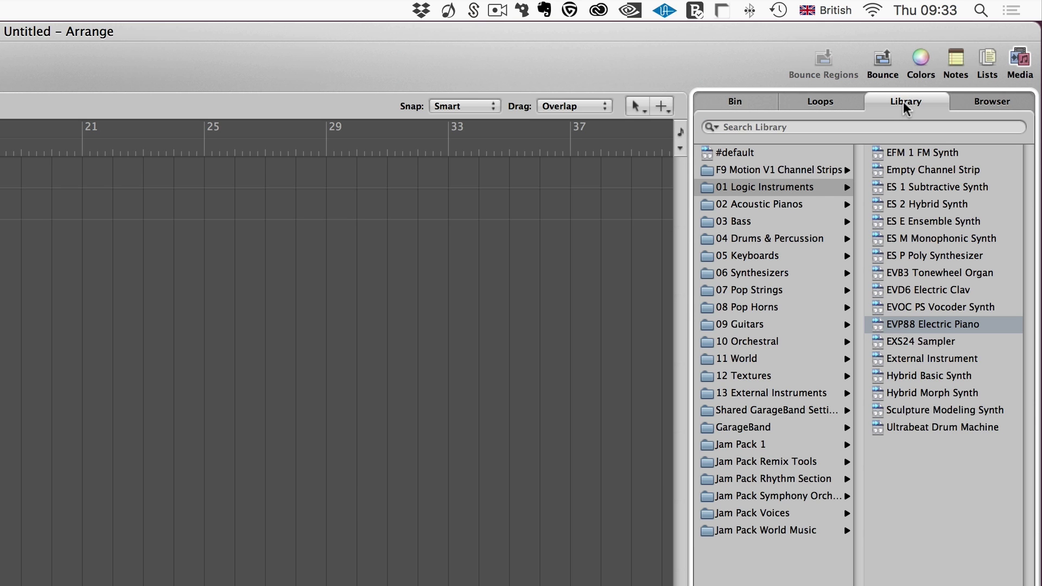
{"action": "left_click", "coordinate": [762, 256]}
{"action": "left_click", "coordinate": [757, 307]}
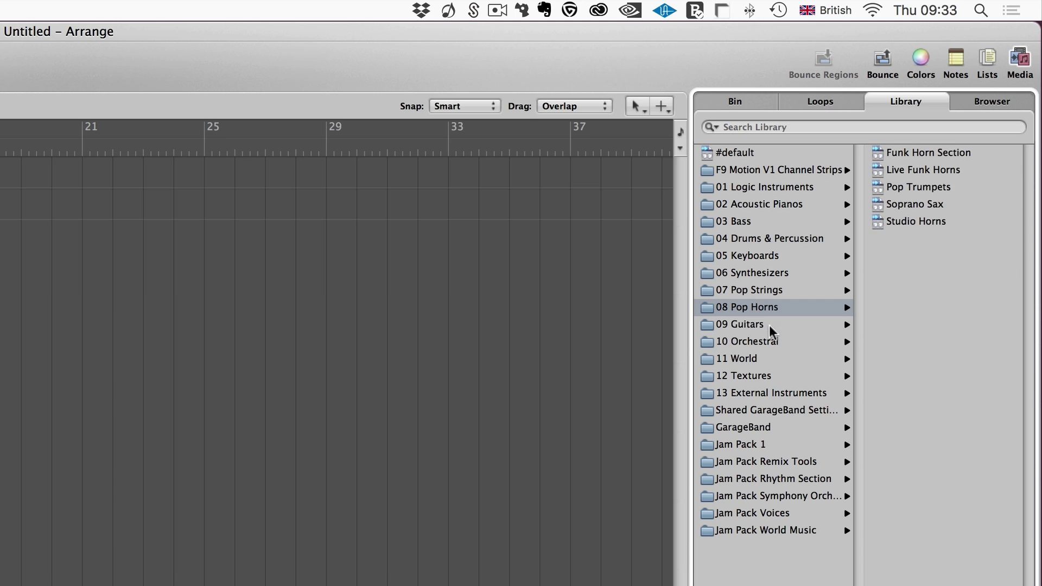
{"action": "left_click", "coordinate": [769, 342]}
{"action": "left_click", "coordinate": [763, 209]}
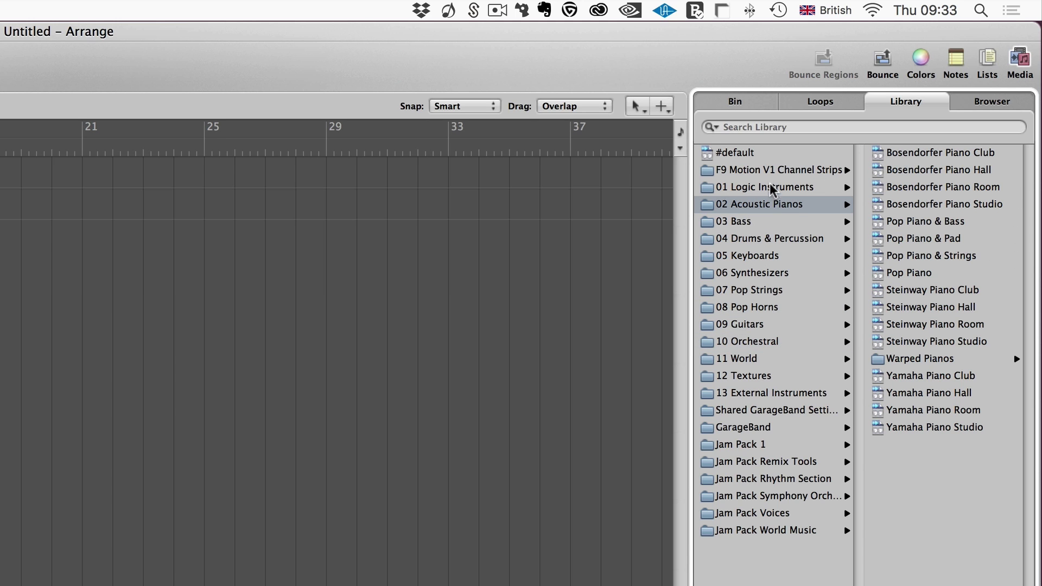
{"action": "left_click", "coordinate": [741, 174]}
{"action": "left_click", "coordinate": [937, 207]}
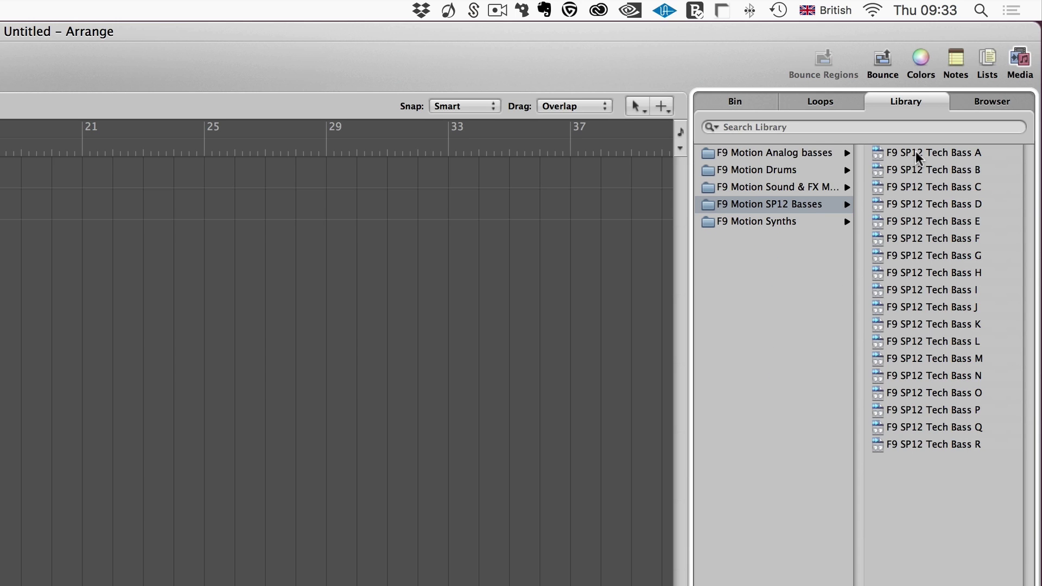
Load several F9 SP12 Tech Bass channel strips one after another on the instrument track, from B through P, finishing on E.
{"action": "left_click", "coordinate": [913, 171]}
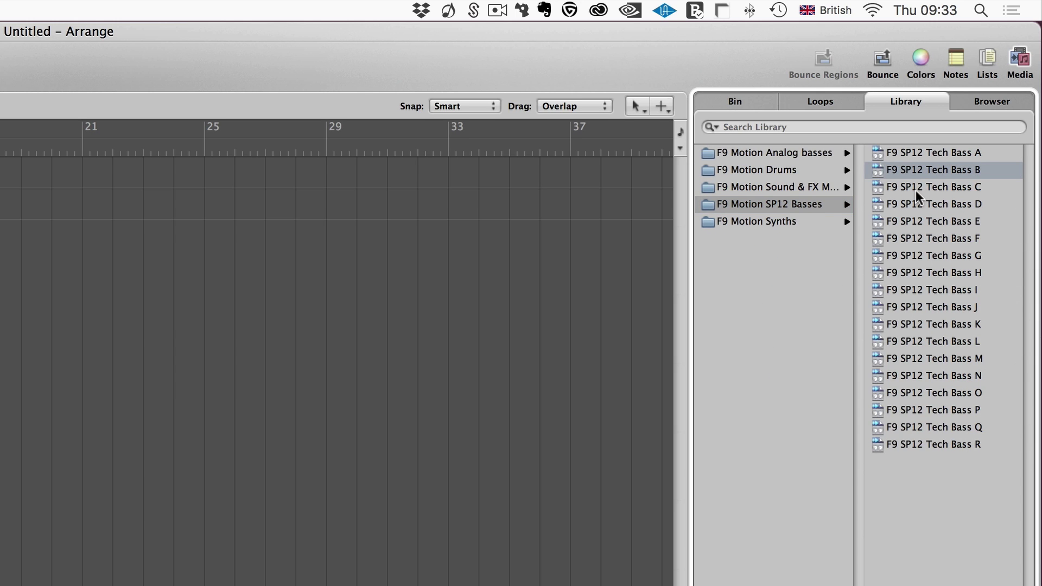
{"action": "left_click", "coordinate": [917, 190]}
{"action": "left_click", "coordinate": [922, 256]}
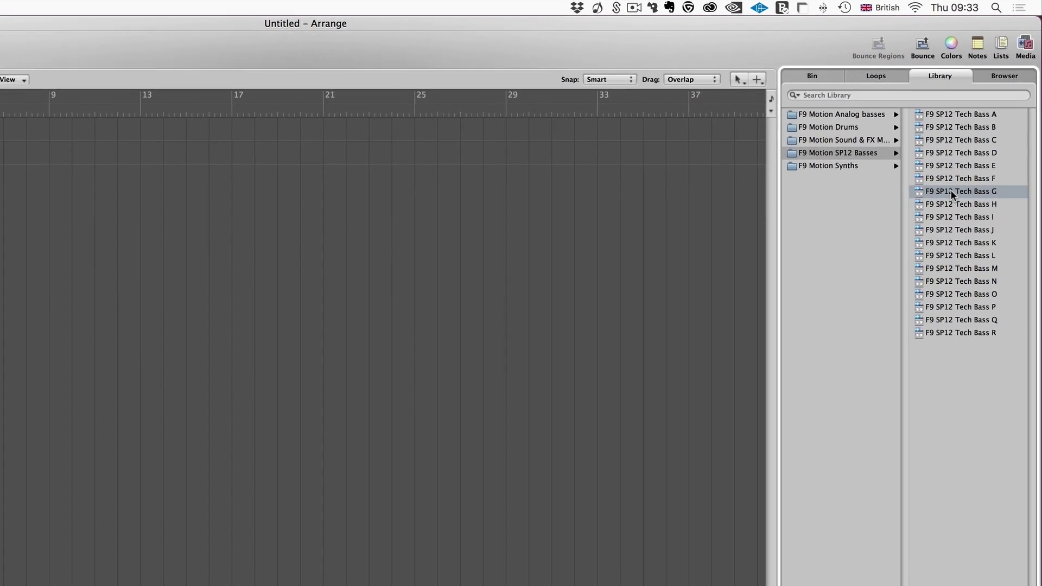
{"action": "left_click", "coordinate": [956, 206]}
{"action": "left_click", "coordinate": [957, 220]}
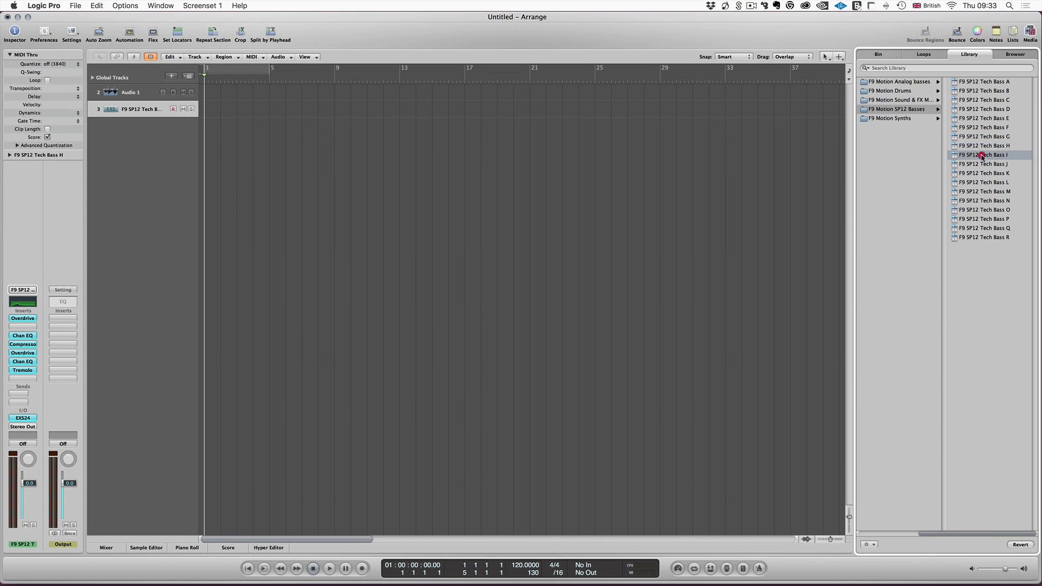
{"action": "left_click", "coordinate": [978, 183]}
{"action": "left_click", "coordinate": [974, 200]}
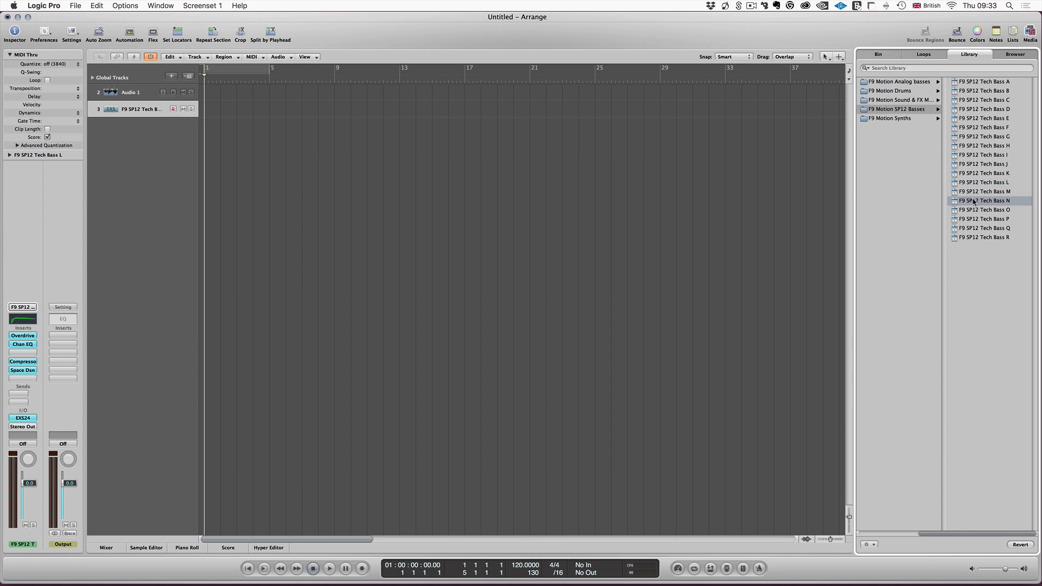
{"action": "left_click", "coordinate": [973, 219]}
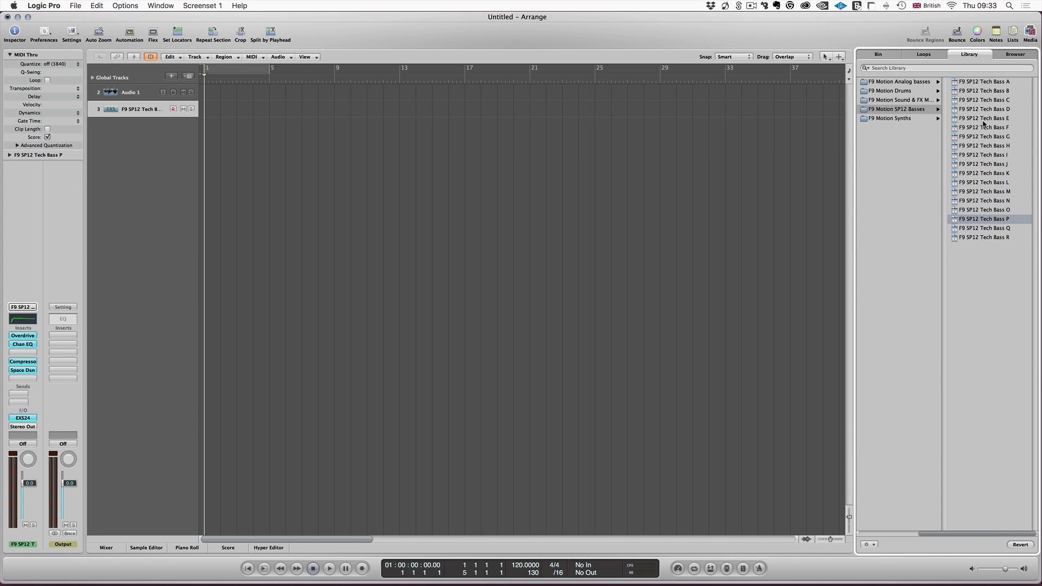
{"action": "left_click", "coordinate": [983, 120]}
Open the F9 Motion Sound & FX Menus folder and load several of its patches, including F9 Motion Dmin Shots 1 and Gmin Shots 1.
{"action": "left_click", "coordinate": [928, 100]}
{"action": "left_click", "coordinate": [975, 100]}
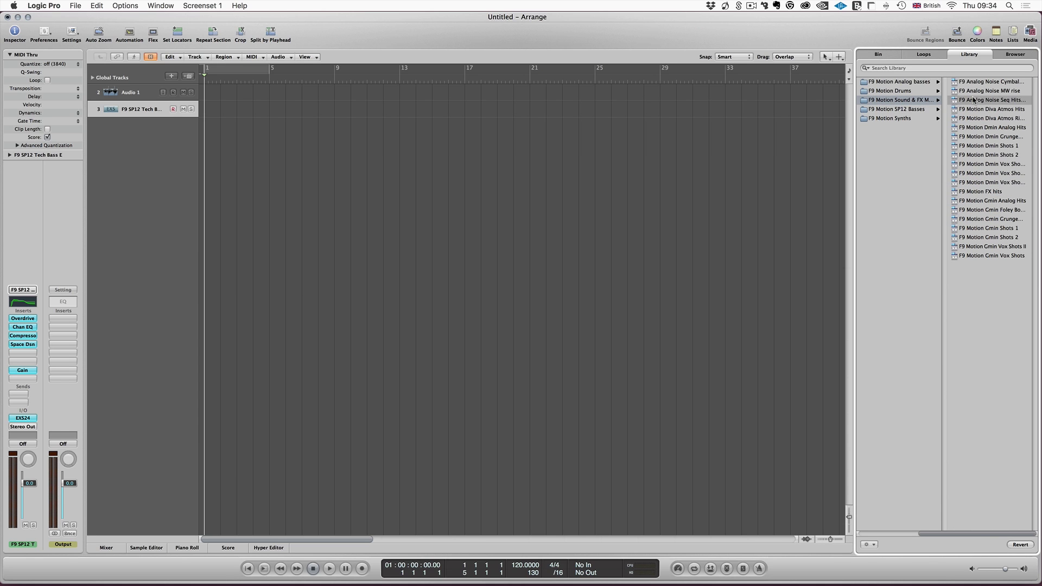
{"action": "left_click", "coordinate": [979, 146]}
{"action": "left_click", "coordinate": [984, 184]}
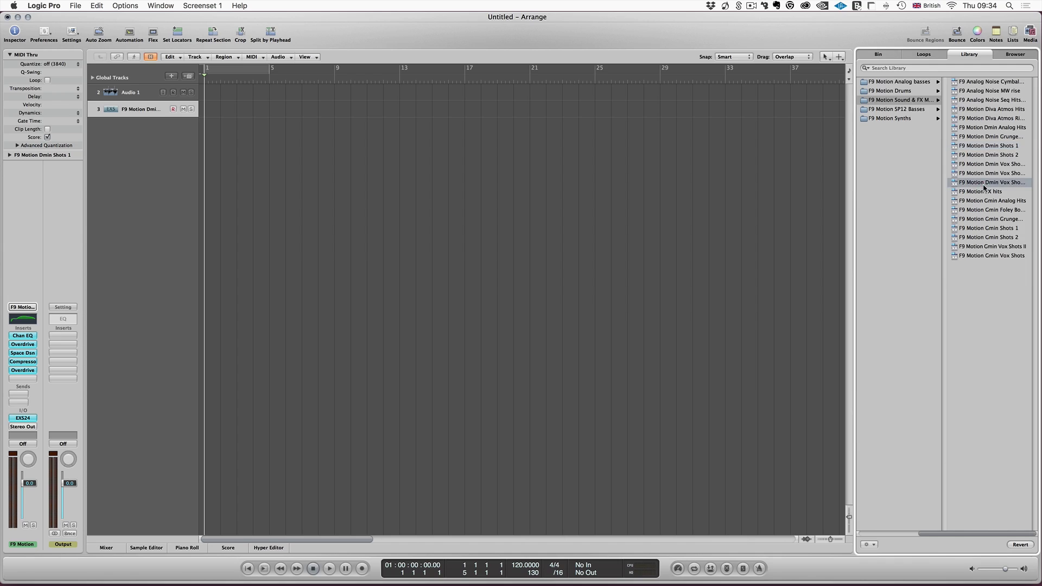
{"action": "left_click", "coordinate": [981, 228]}
{"action": "left_click", "coordinate": [984, 242]}
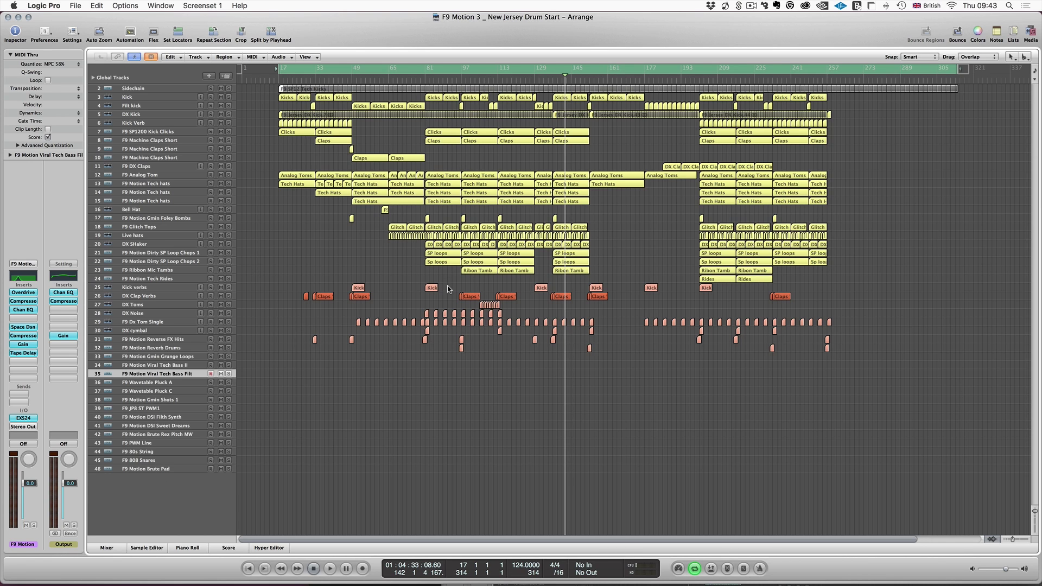
Set the cycle range of the F9 Motion 3 _ New Jersey Drum Start arrangement from bar 81 to bar 327.
{"action": "left_click_drag", "start_coordinate": [428, 69], "coordinate": [988, 84]}
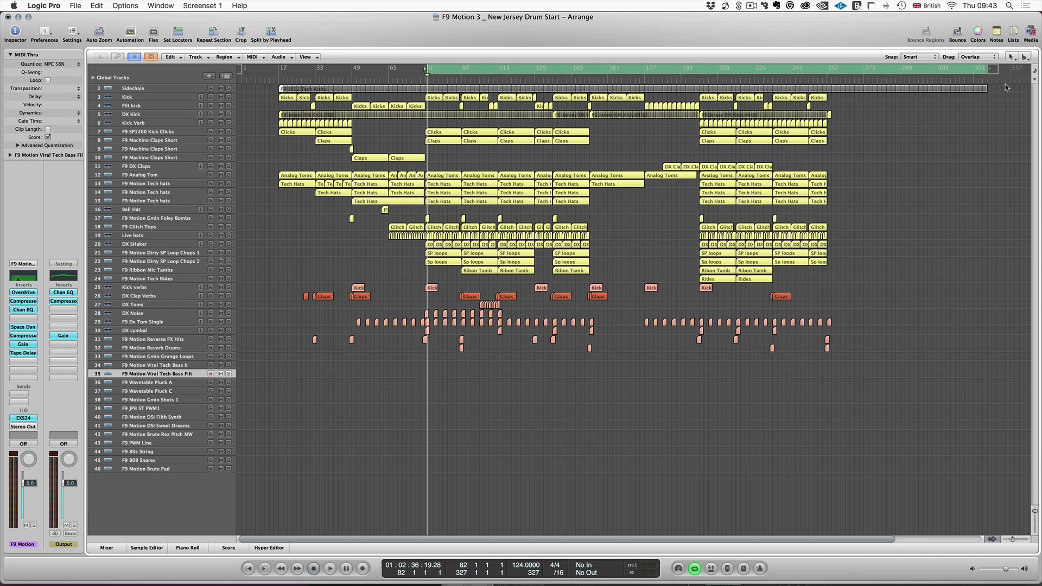
{"action": "left_click_drag", "start_coordinate": [424, 70], "coordinate": [425, 69]}
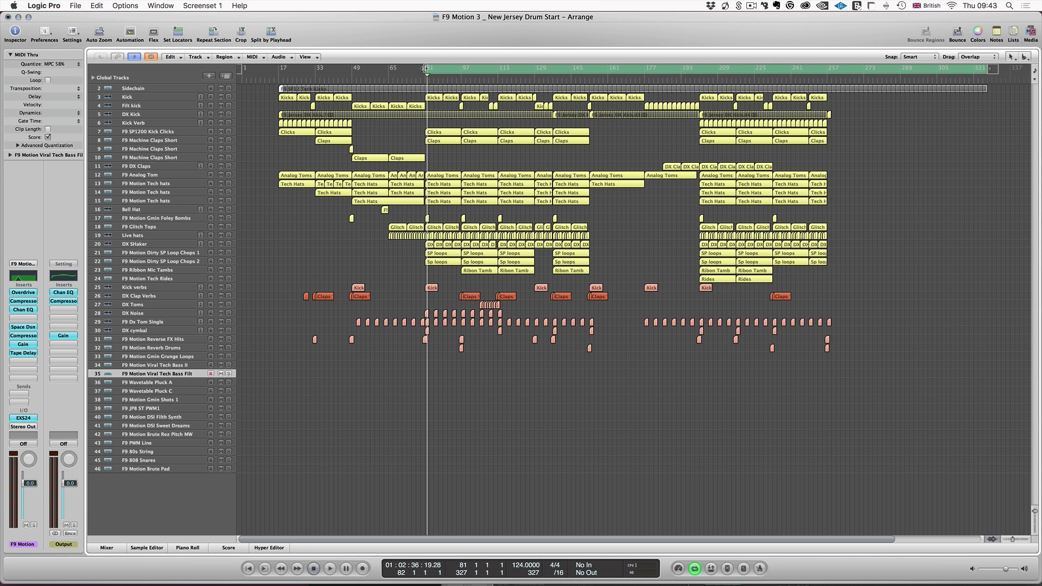